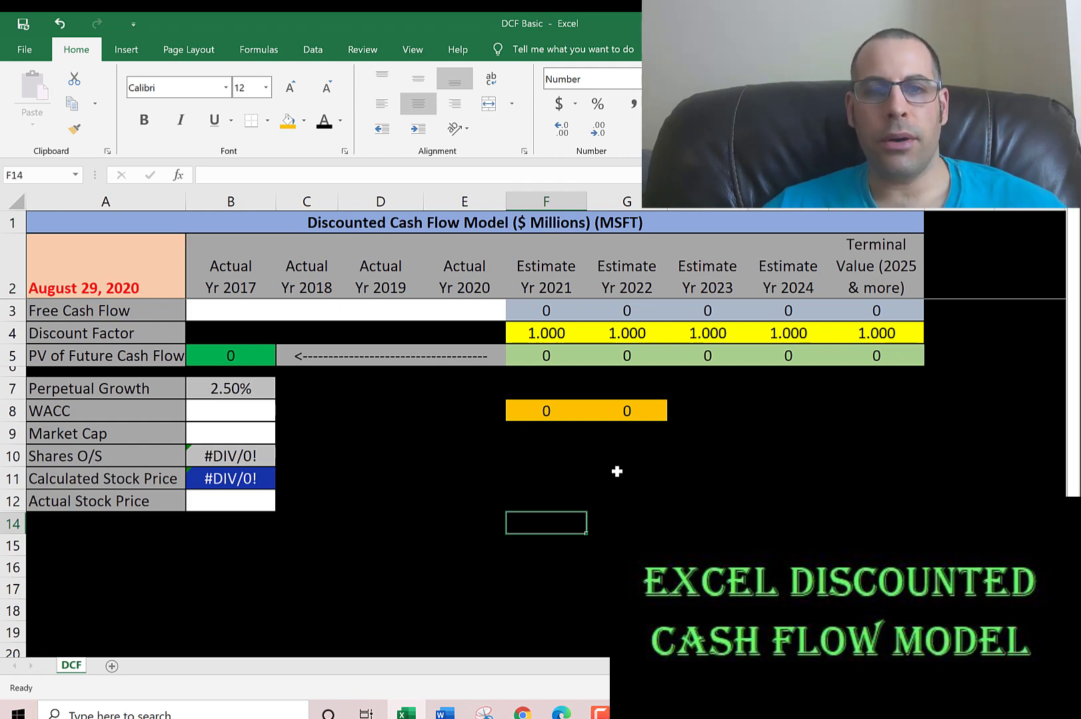
Go to the Yr 2017 Free Cash Flow cell B3, then bring up the Yahoo Finance cash-flow page
{"action": "key", "text": "ctrl+Home"}
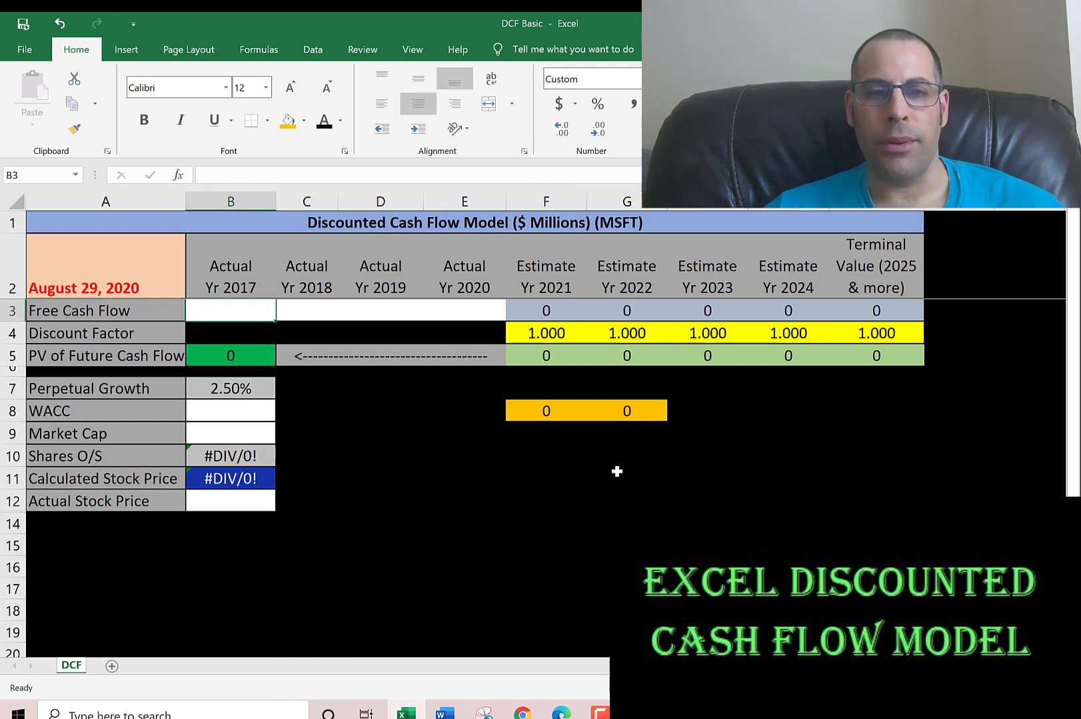
{"action": "key", "text": "alt+Tab"}
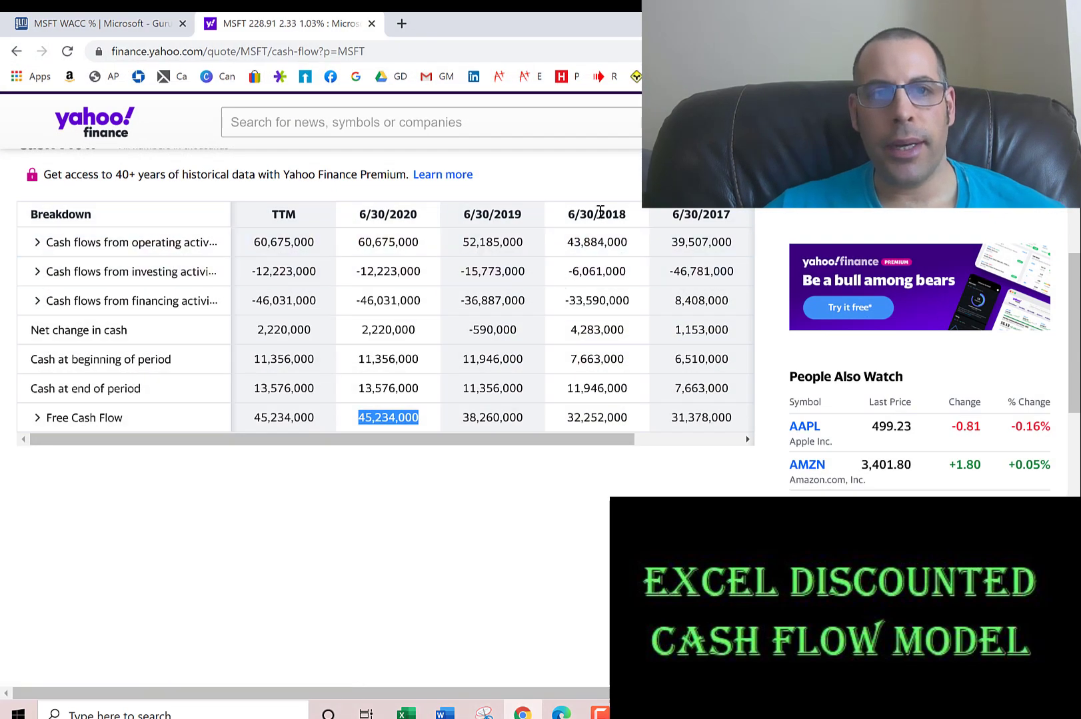
Find MSFT's cash-flow statement on Yahoo Finance and copy the 2017 free cash flow of 31,378,000
{"action": "left_click", "coordinate": [94, 122]}
{"action": "left_click", "coordinate": [278, 137]}
{"action": "type", "text": "m"}
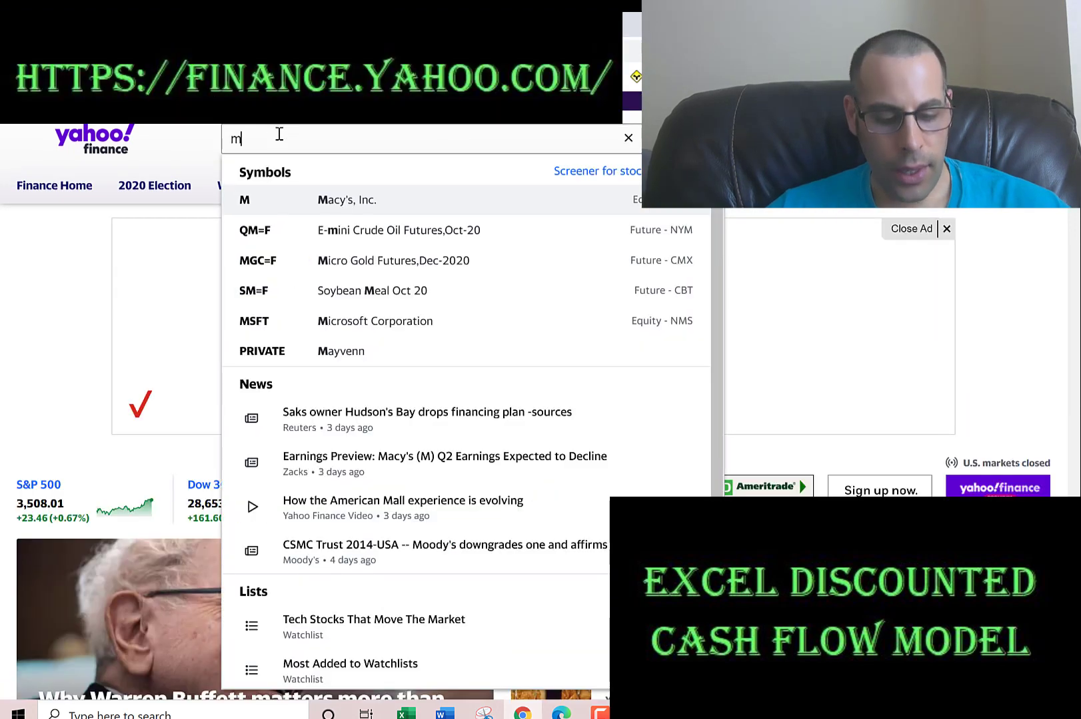
{"action": "type", "text": "sft"}
{"action": "key", "text": "Return"}
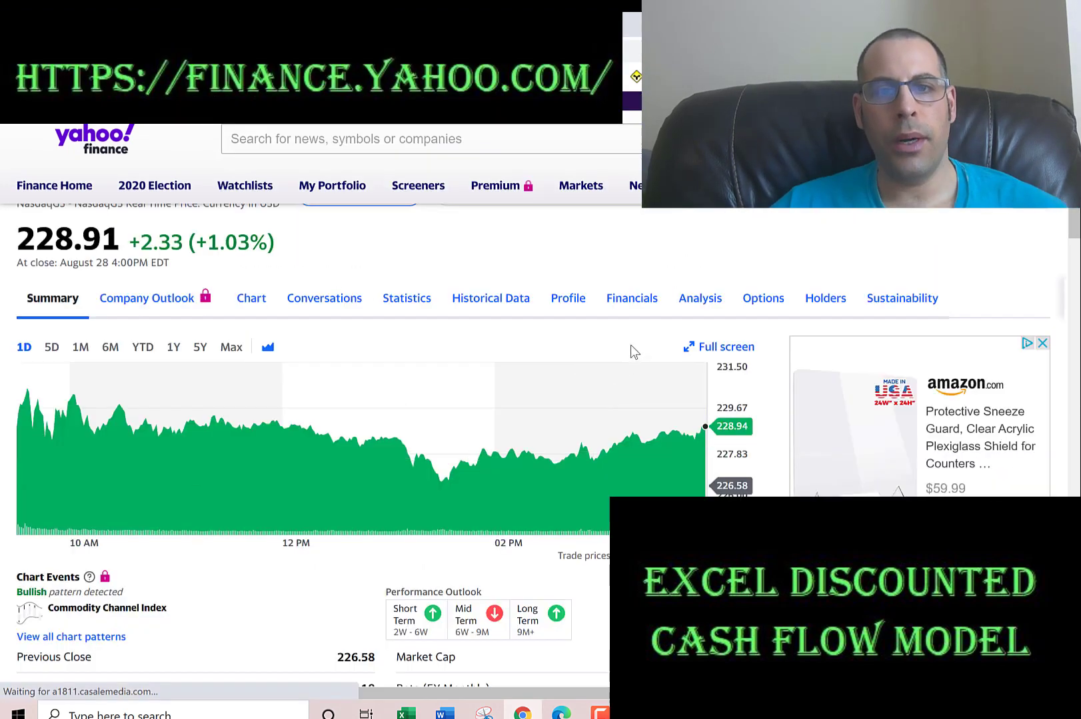
{"action": "left_click", "coordinate": [631, 298]}
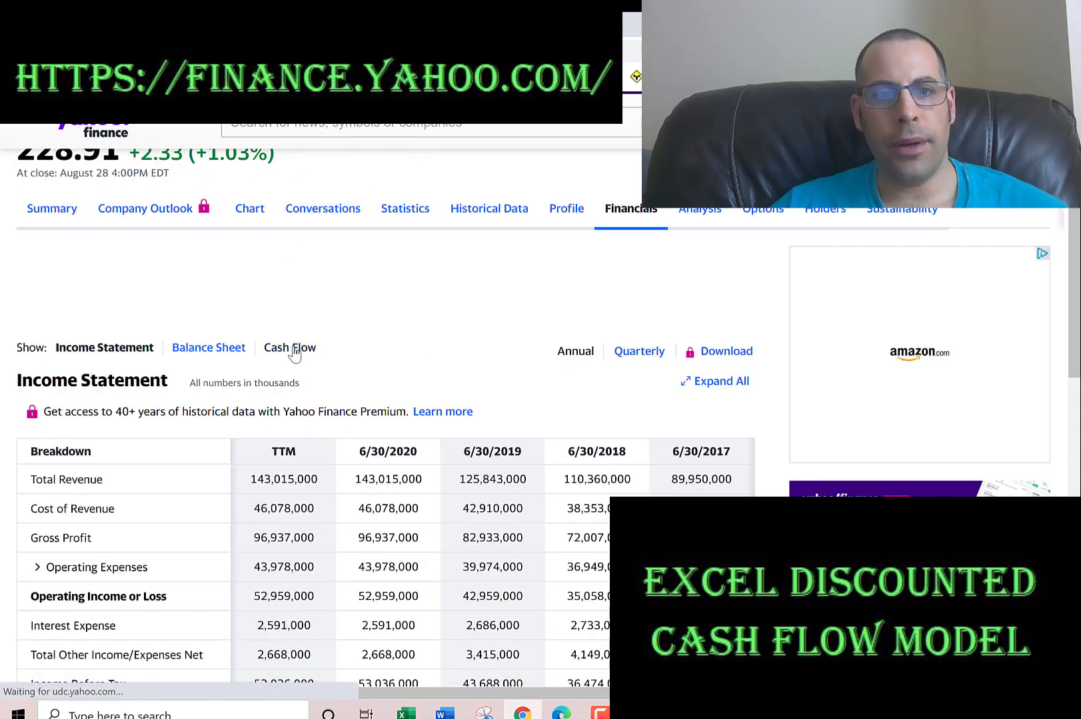
{"action": "left_click", "coordinate": [294, 353]}
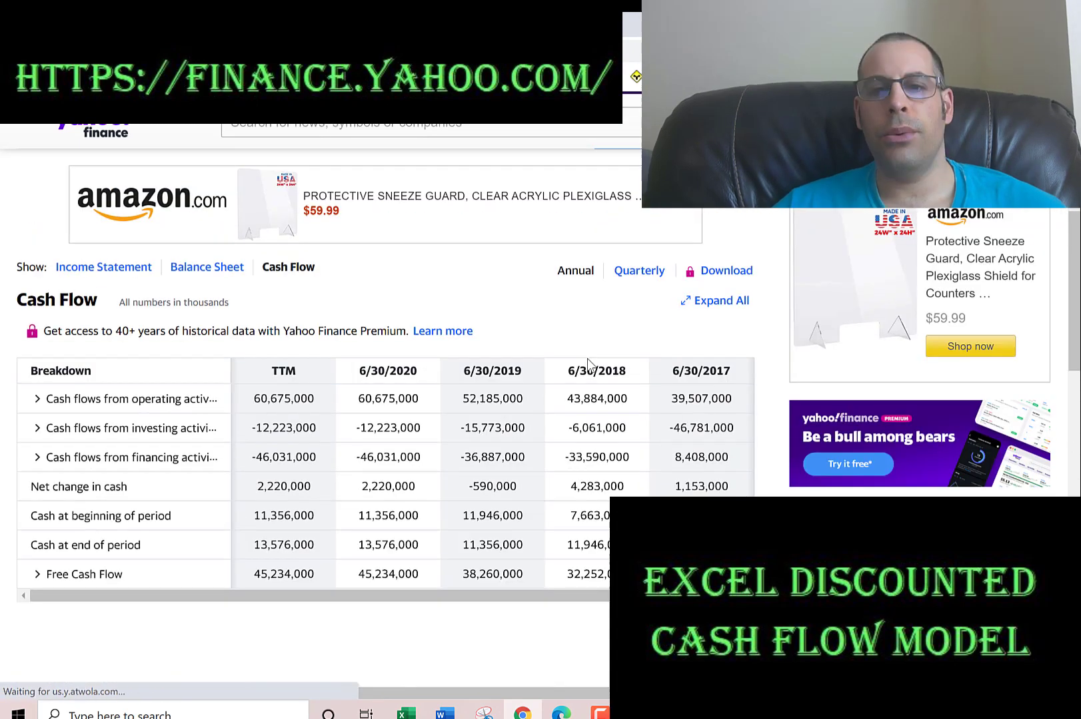
{"action": "scroll", "coordinate": [588, 363], "scroll_direction": "down", "scroll_amount": 2}
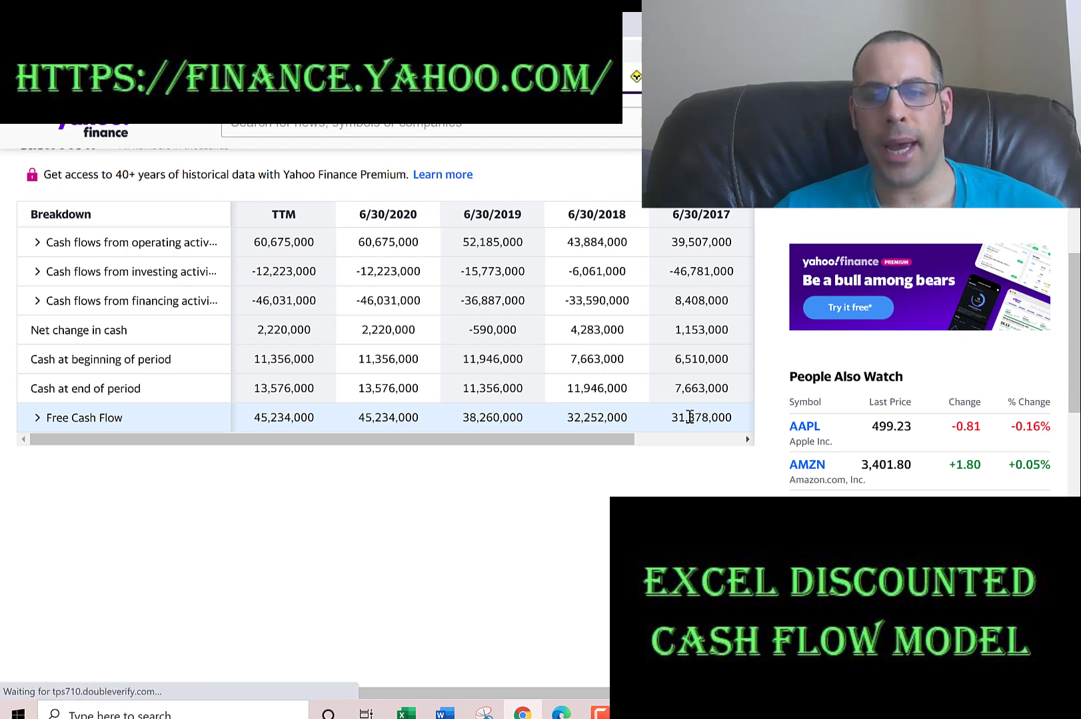
{"action": "double_click", "coordinate": [694, 418]}
{"action": "key", "text": "ctrl+c"}
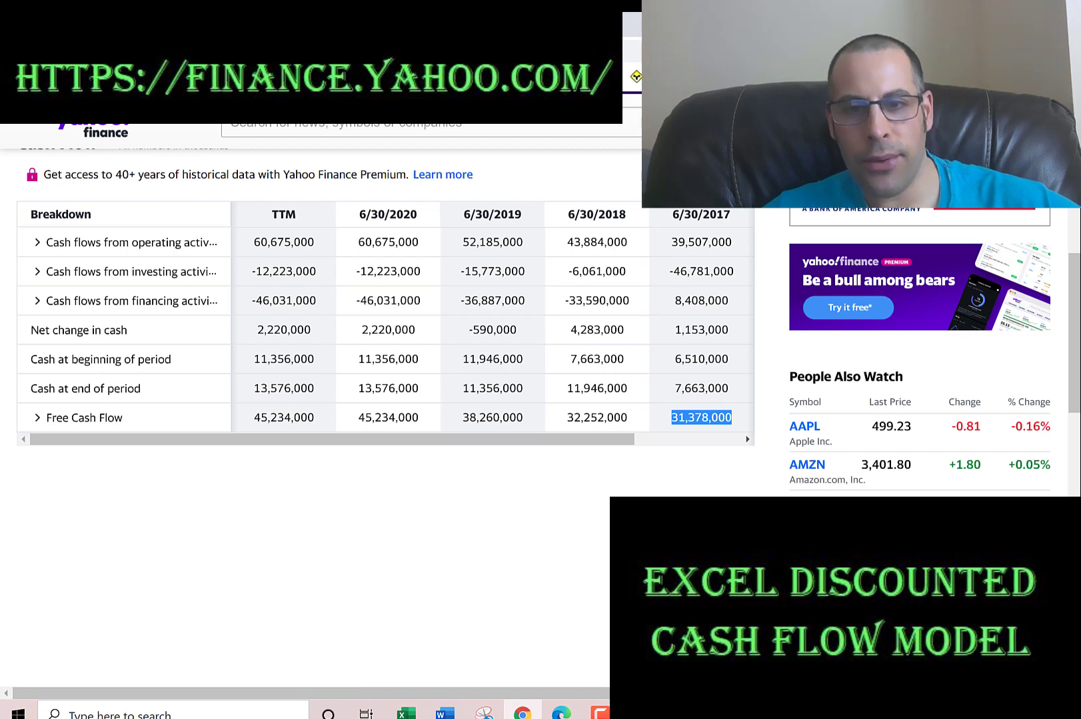
{"action": "key", "text": "alt+Tab"}
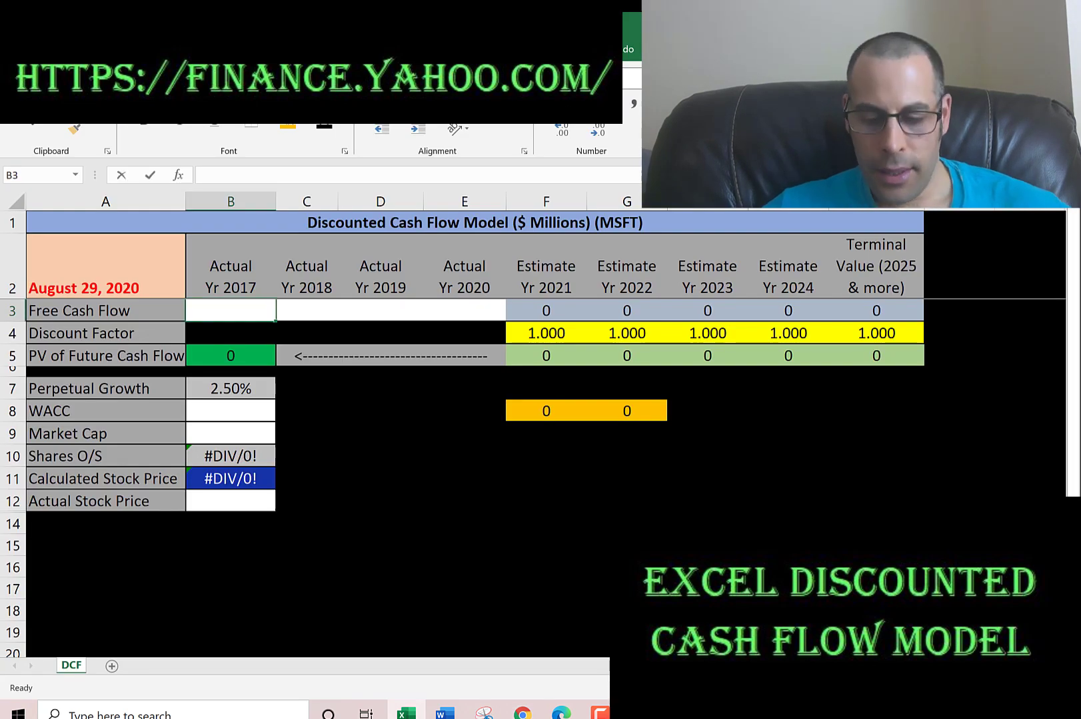
Enter the 2017 and 2018 free cash flows, 31,378 and 32,252, in B3 and C3
{"action": "key", "text": "F2"}
{"action": "key", "text": "ctrl+v"}
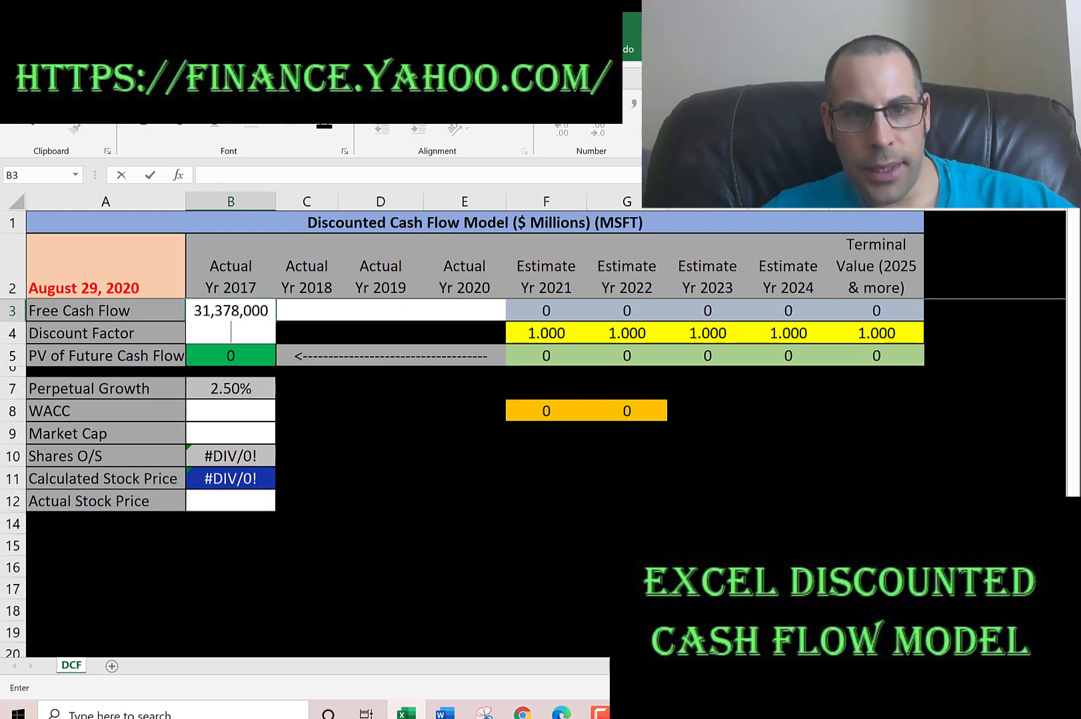
{"action": "key", "text": "BackSpace"}
{"action": "type", "text": "0000"}
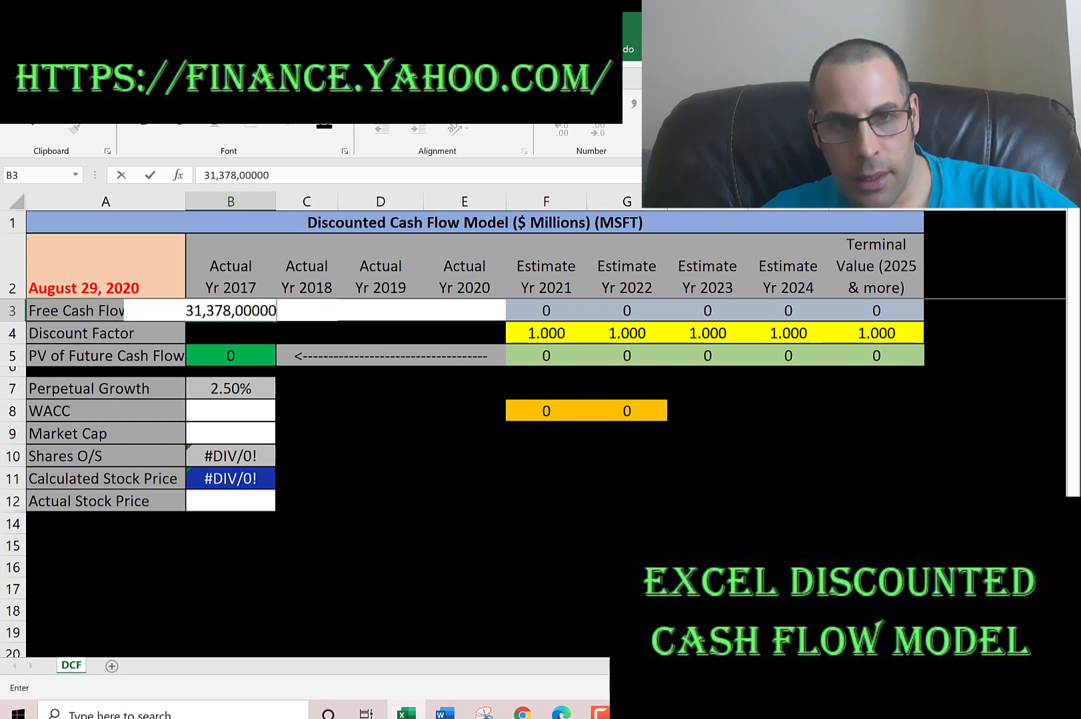
{"action": "key", "text": "Return"}
{"action": "key", "text": "Up"}
{"action": "key", "text": "Right"}
{"action": "key", "text": "alt+Tab"}
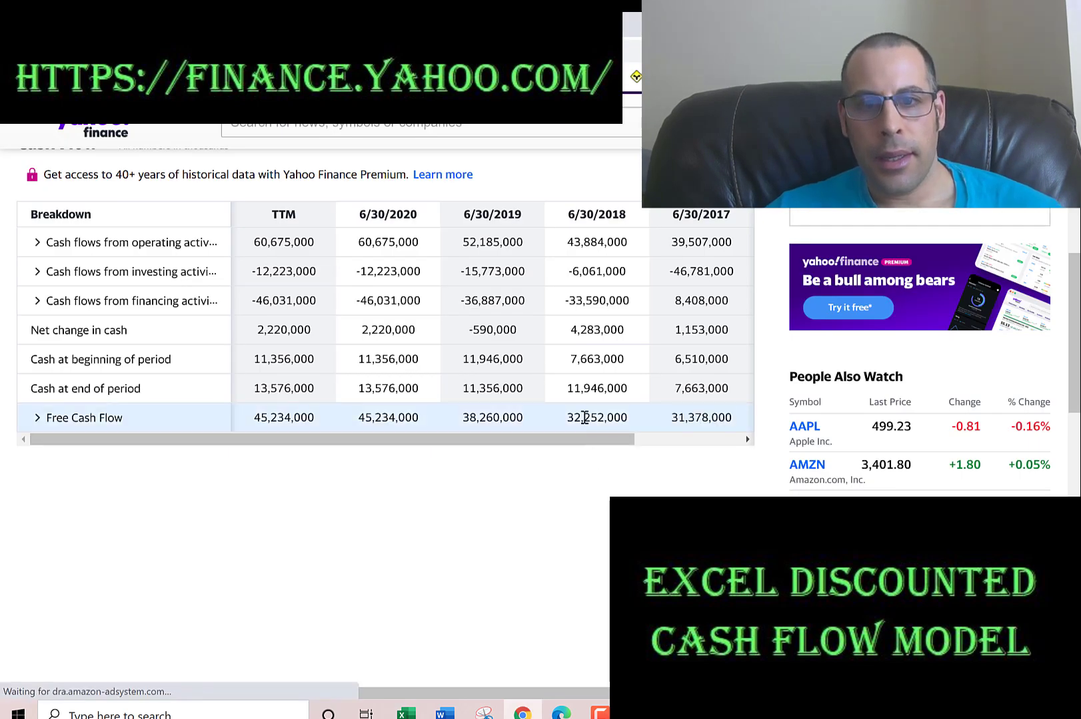
{"action": "double_click", "coordinate": [584, 417]}
{"action": "key", "text": "ctrl+c"}
{"action": "key", "text": "alt+Tab"}
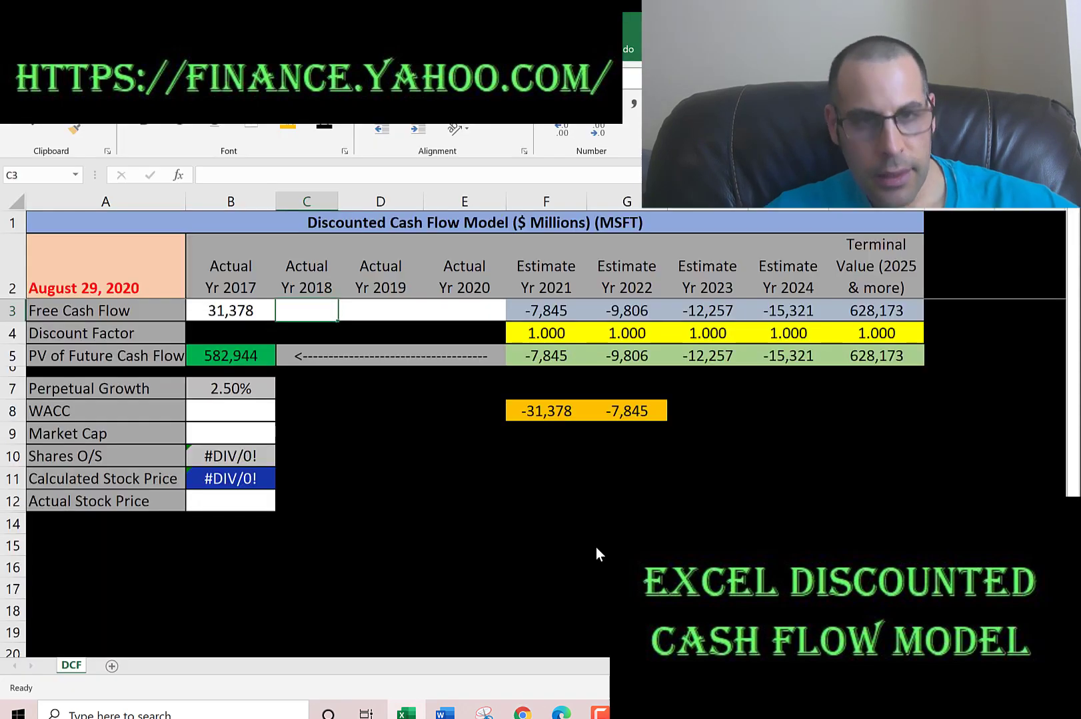
{"action": "key", "text": "ctrl+v"}
{"action": "key", "text": "Tab"}
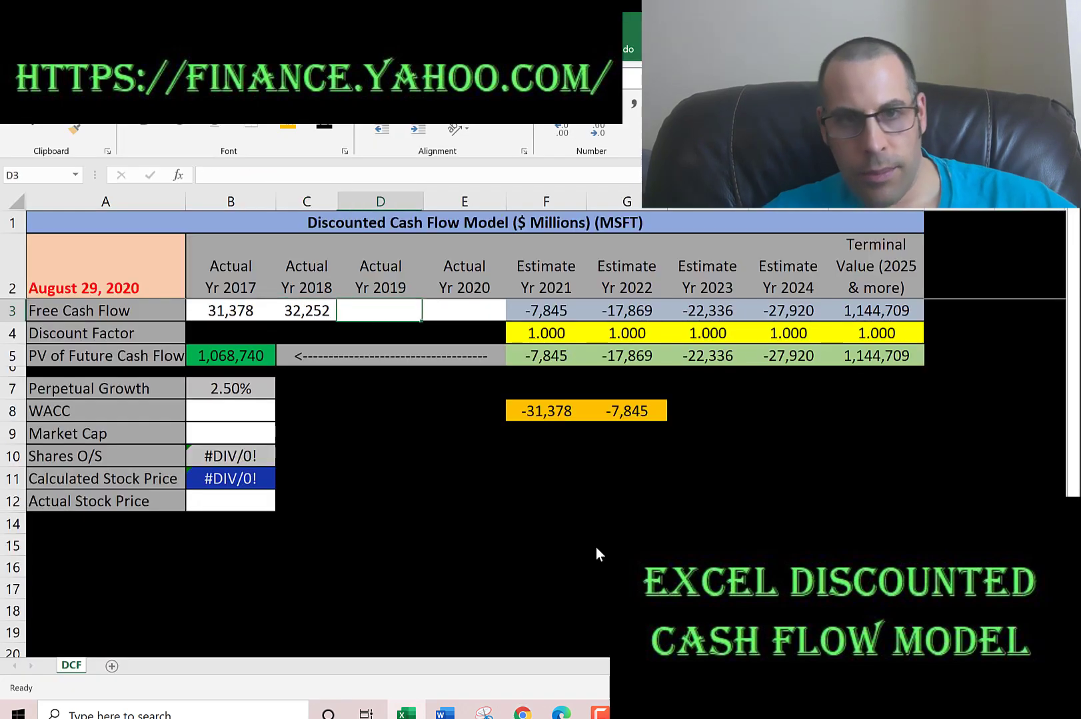
Copy the 2019 and 2020 free cash flows, 38,260 and 45,234, into D3 and E3
{"action": "key", "text": "alt+Tab"}
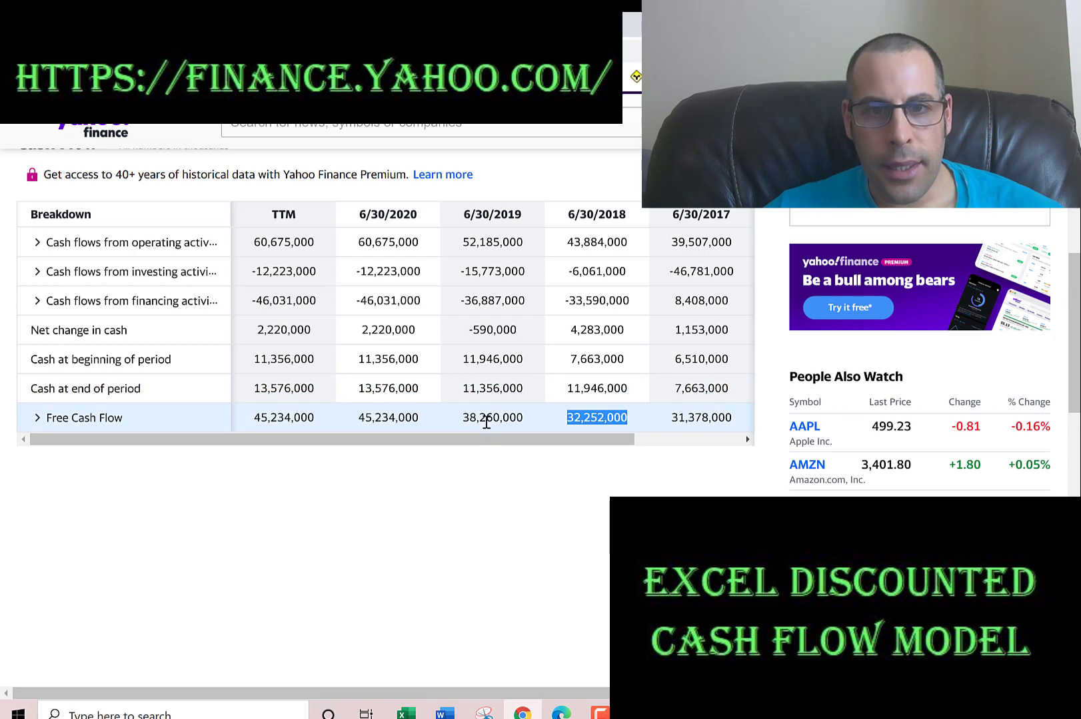
{"action": "double_click", "coordinate": [486, 418]}
{"action": "key", "text": "ctrl+c"}
{"action": "key", "text": "alt+Tab"}
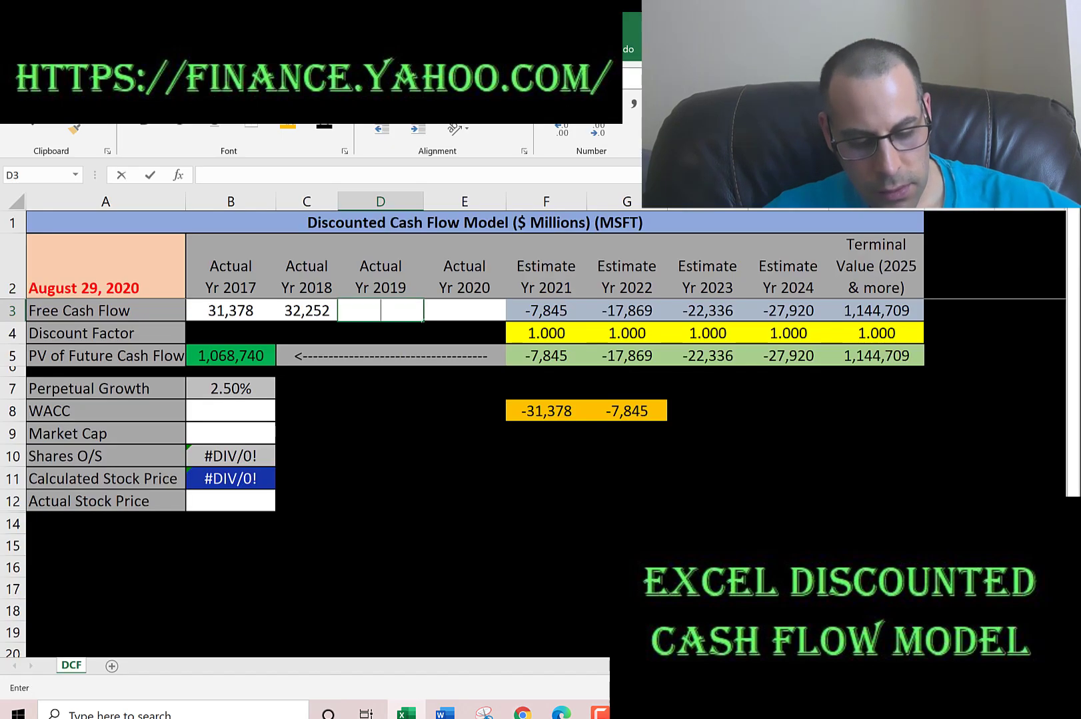
{"action": "key", "text": "ctrl+v"}
{"action": "key", "text": "Tab"}
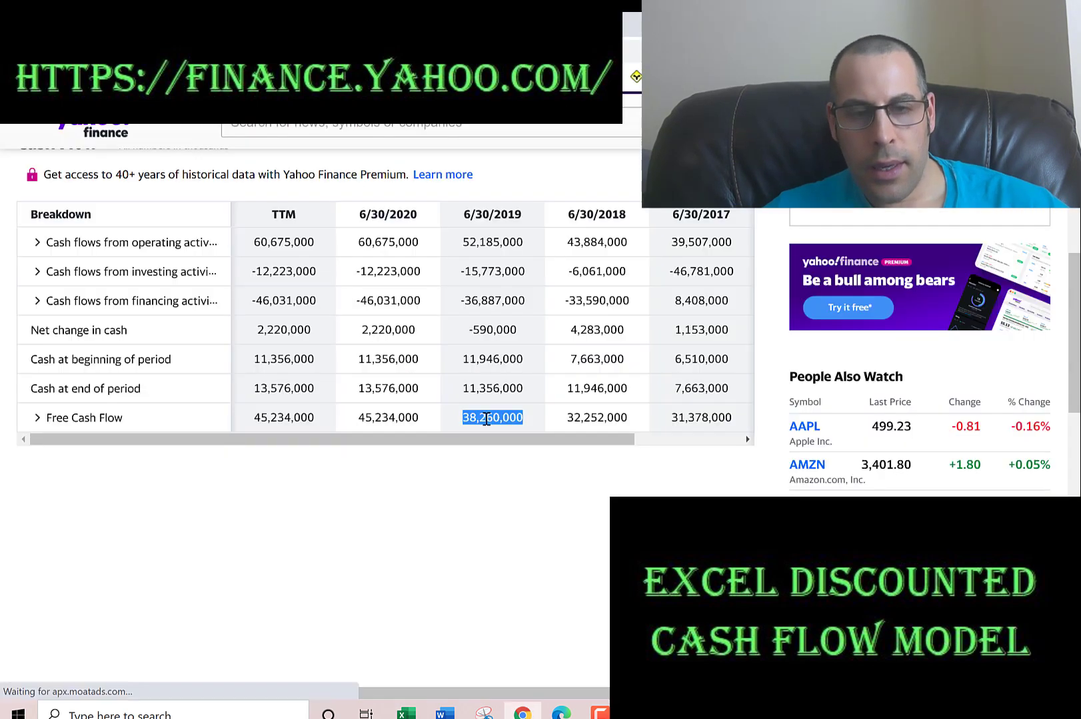
{"action": "key", "text": "alt+Tab"}
{"action": "double_click", "coordinate": [389, 418]}
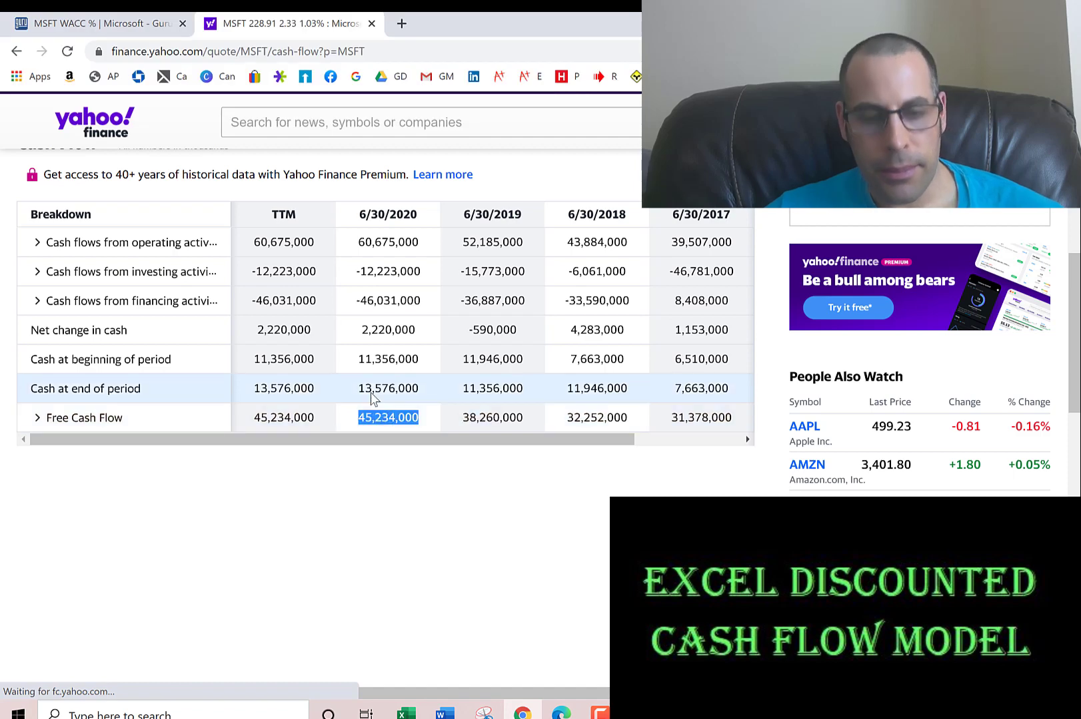
{"action": "key", "text": "ctrl+c"}
{"action": "key", "text": "alt+Tab"}
{"action": "key", "text": "ctrl+v"}
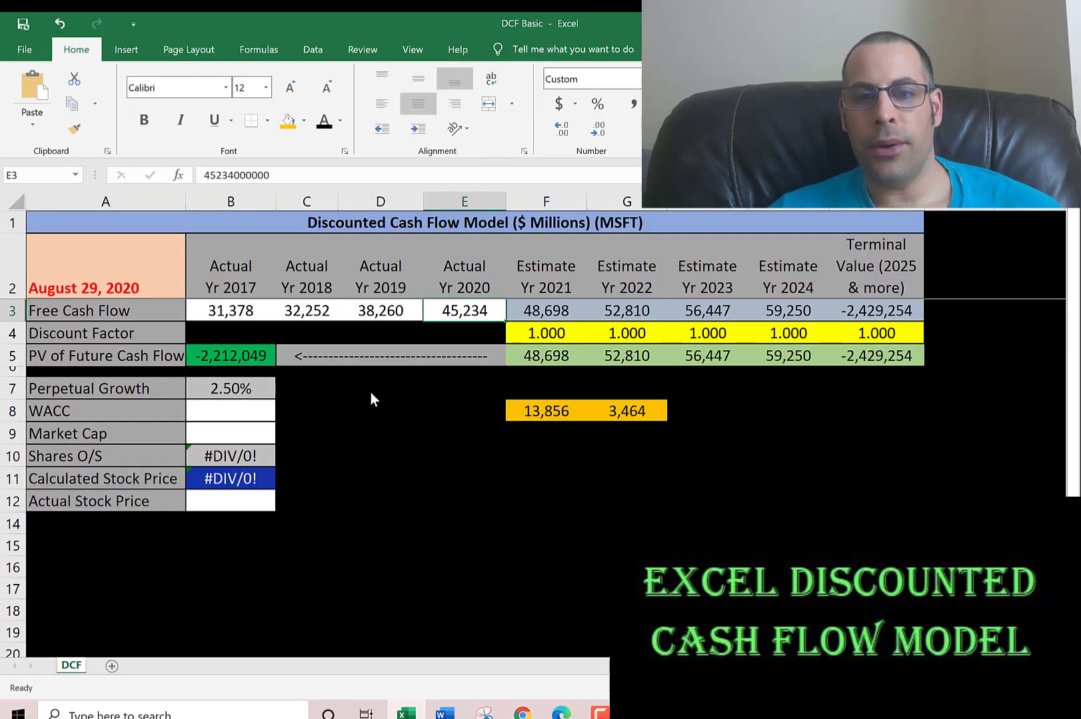
Inspect the Yr 2021 estimate and the F8 and G8 growth formulas without changing them
{"action": "key", "text": "Right"}
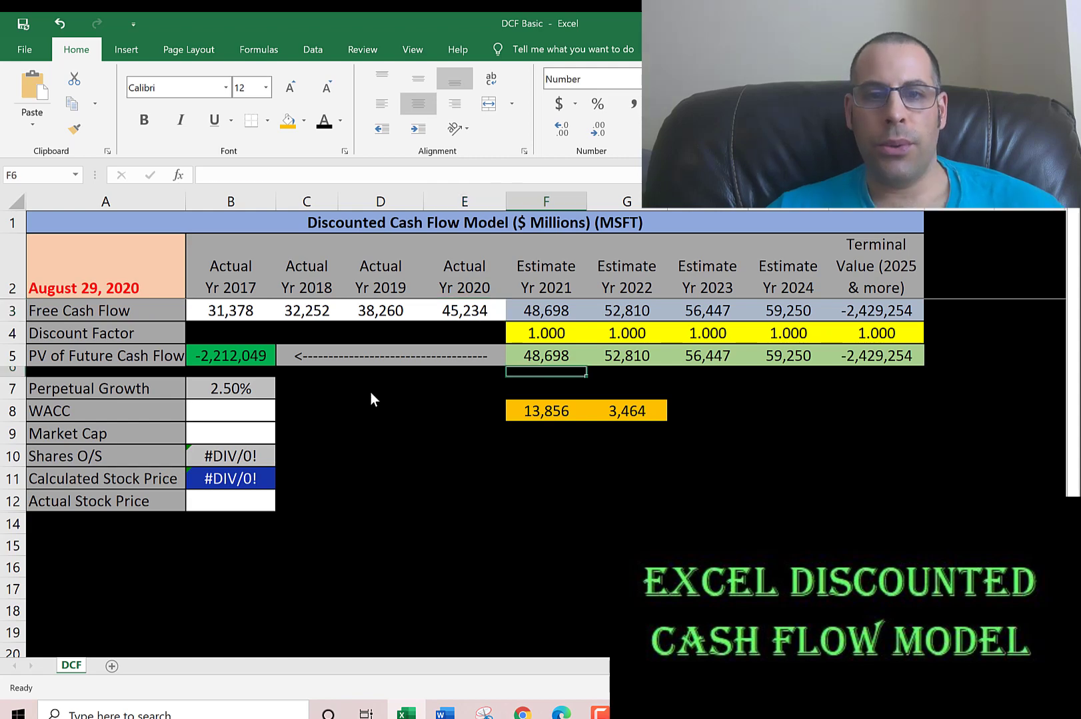
{"action": "key", "text": "Down"}
{"action": "key", "text": "Down"}
{"action": "key", "text": "Up"}
{"action": "key", "text": "Up"}
{"action": "key", "text": "Up"}
{"action": "key", "text": "Down"}
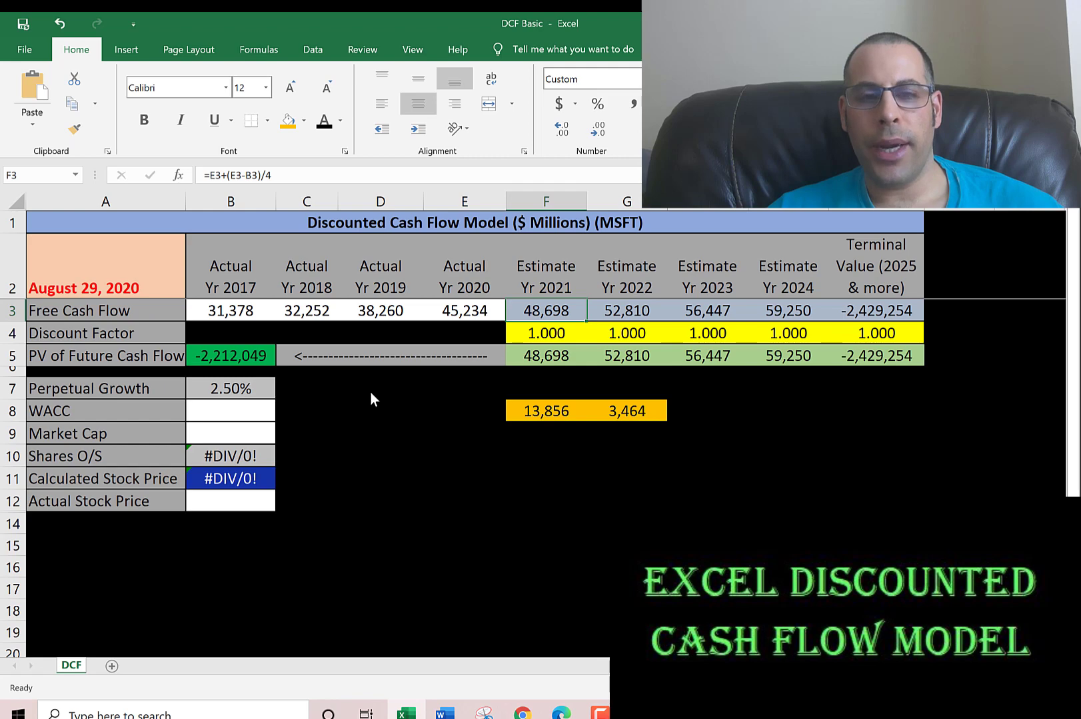
{"action": "key", "text": "Down"}
{"action": "key", "text": "Down"}
{"action": "key", "text": "Down"}
{"action": "key", "text": "Down"}
{"action": "key", "text": "Down"}
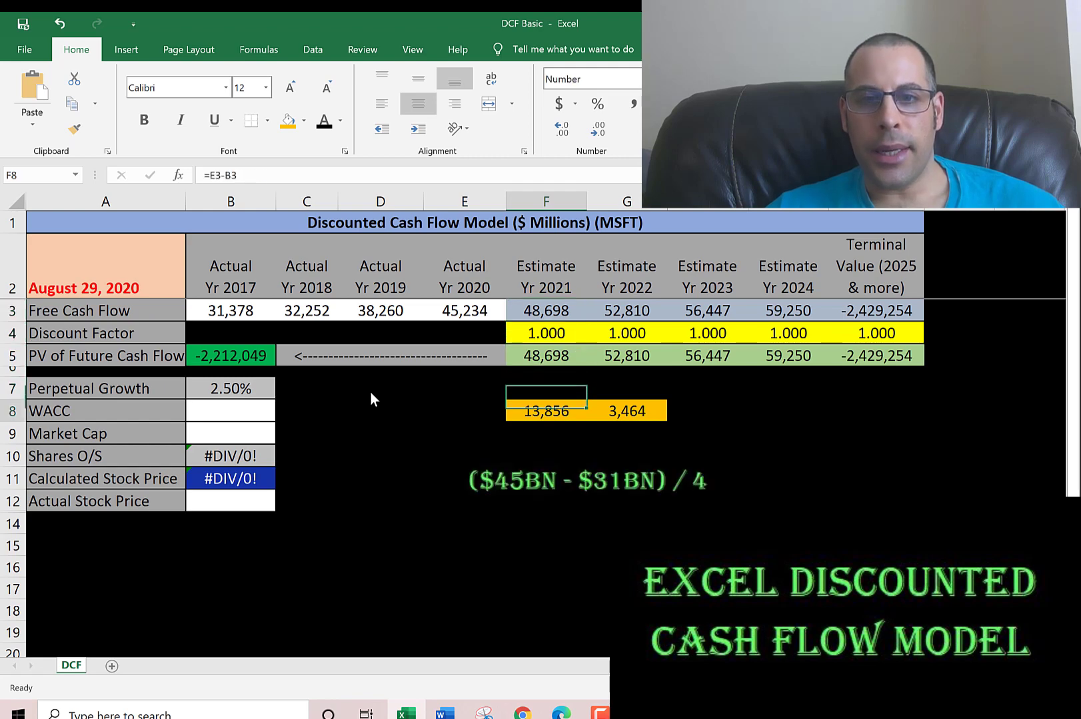
{"action": "key", "text": "F2"}
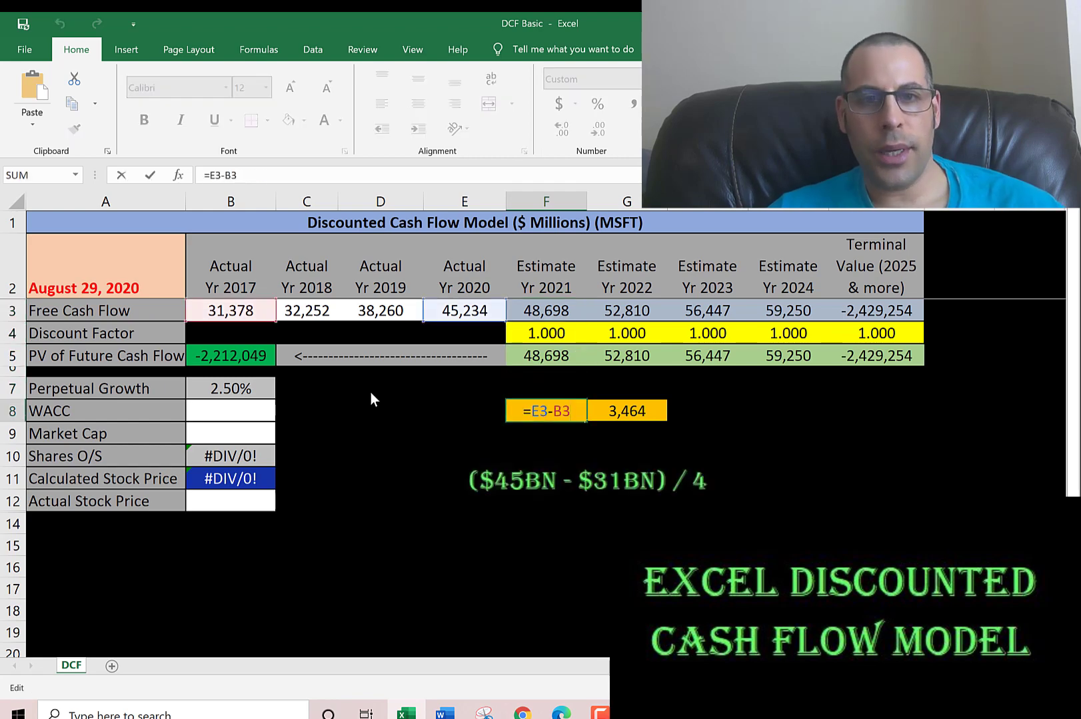
{"action": "key", "text": "Escape"}
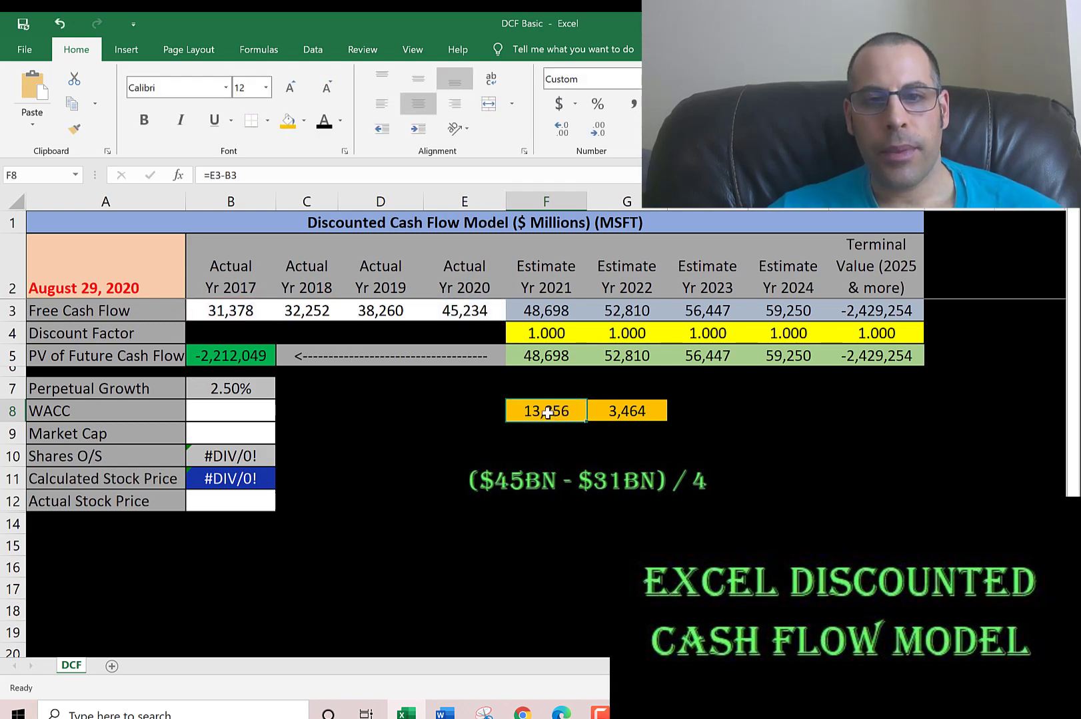
{"action": "left_click", "coordinate": [230, 310]}
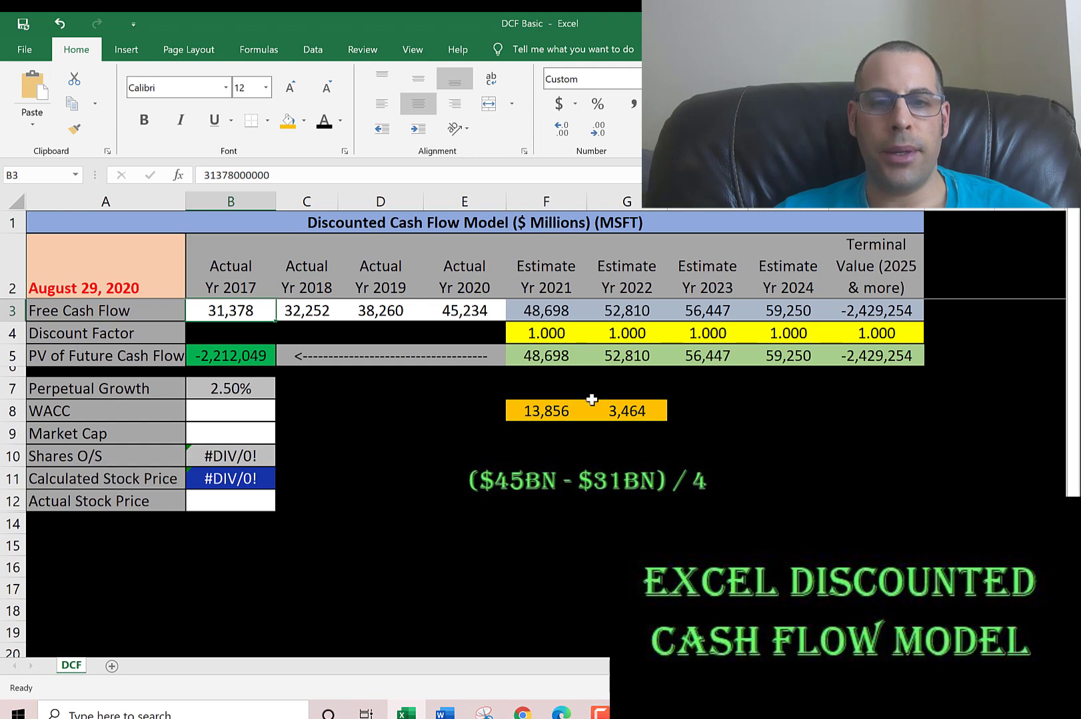
{"action": "left_click", "coordinate": [633, 411]}
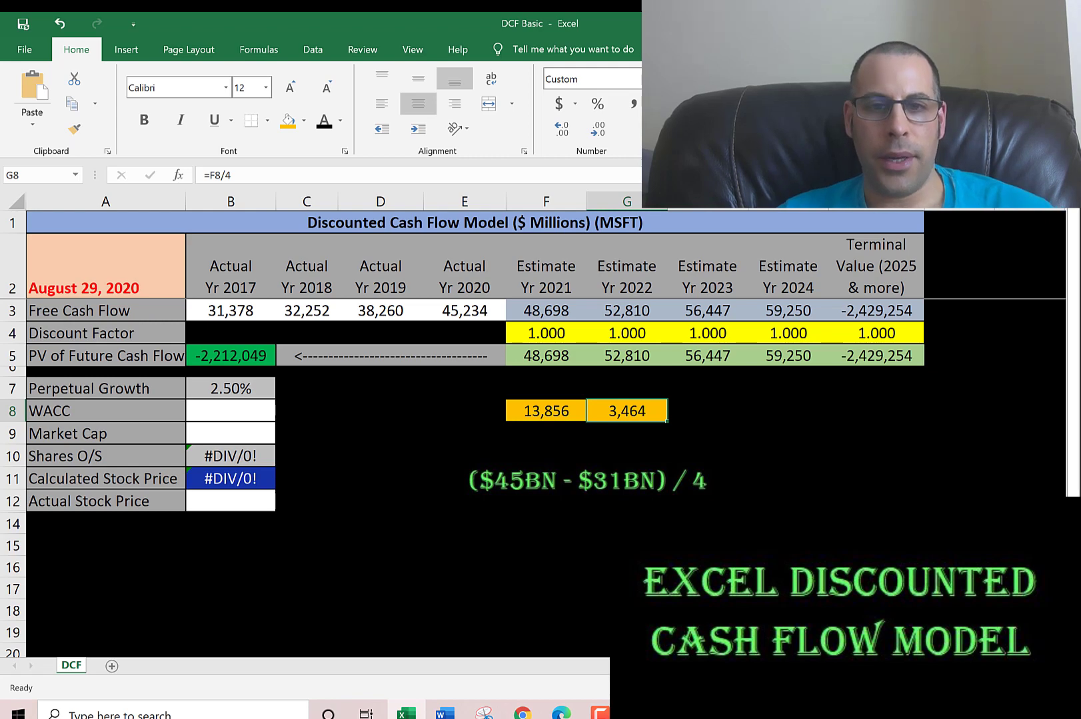
{"action": "key", "text": "F2"}
{"action": "key", "text": "Escape"}
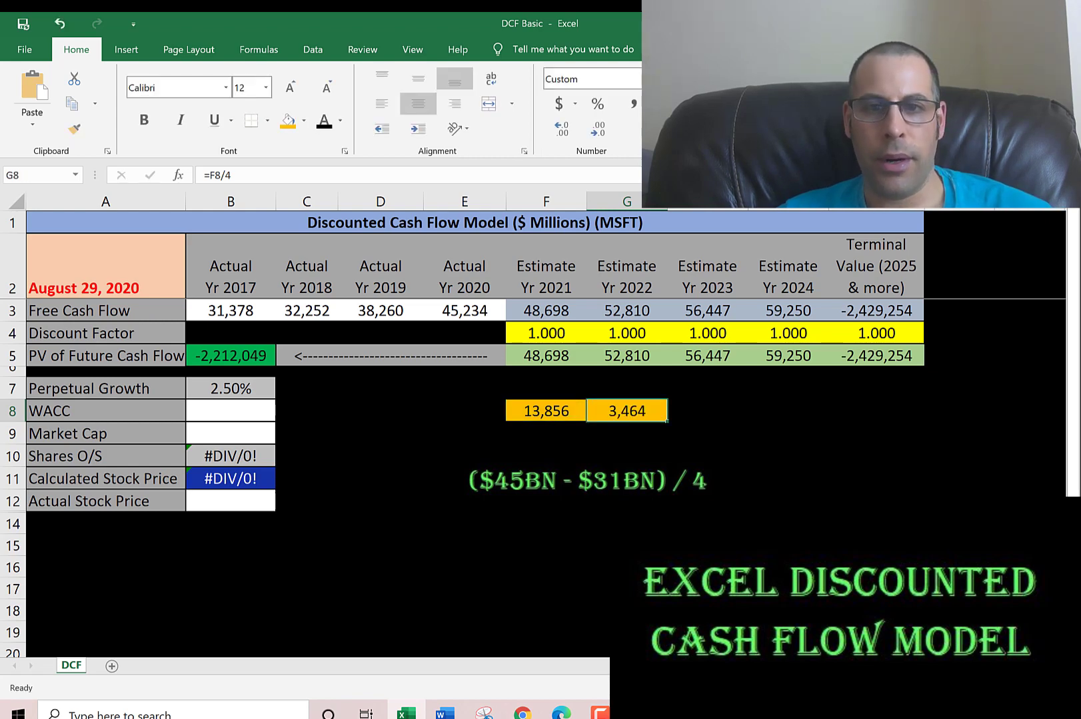
{"action": "left_click", "coordinate": [627, 388]}
{"action": "key", "text": "Left"}
{"action": "key", "text": "Up"}
{"action": "key", "text": "Up"}
{"action": "key", "text": "Up"}
{"action": "key", "text": "Up"}
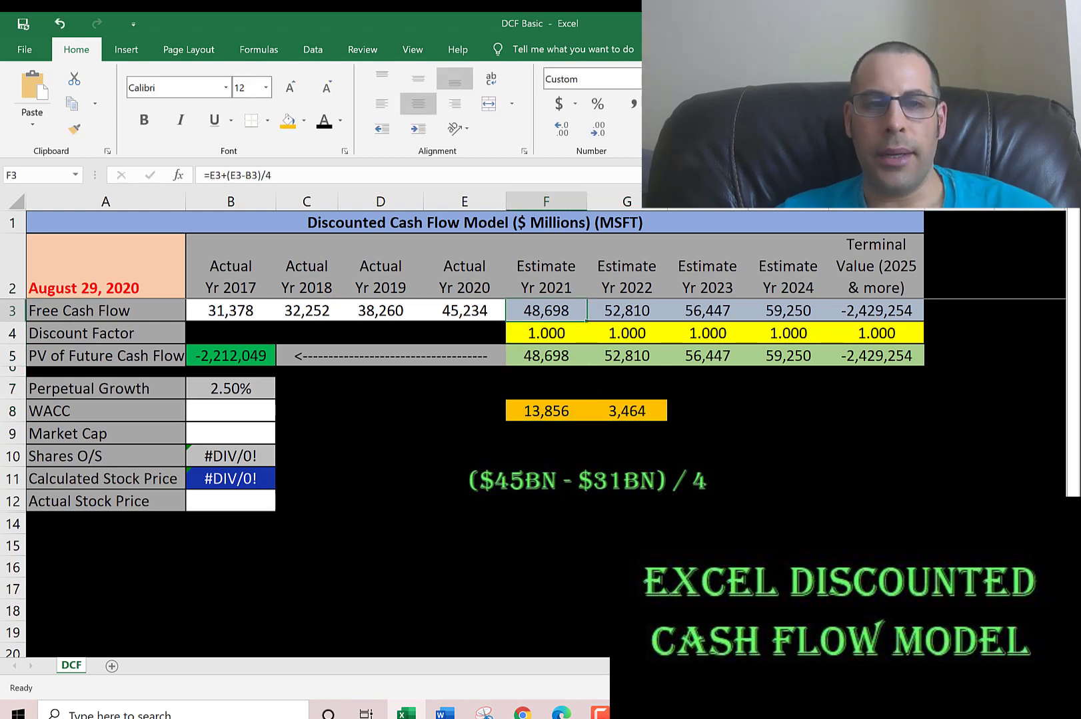
Review the 2021–2024 free cash flow estimate formulas in F3:I3, then select WACC cell B8
{"action": "left_click", "coordinate": [464, 310]}
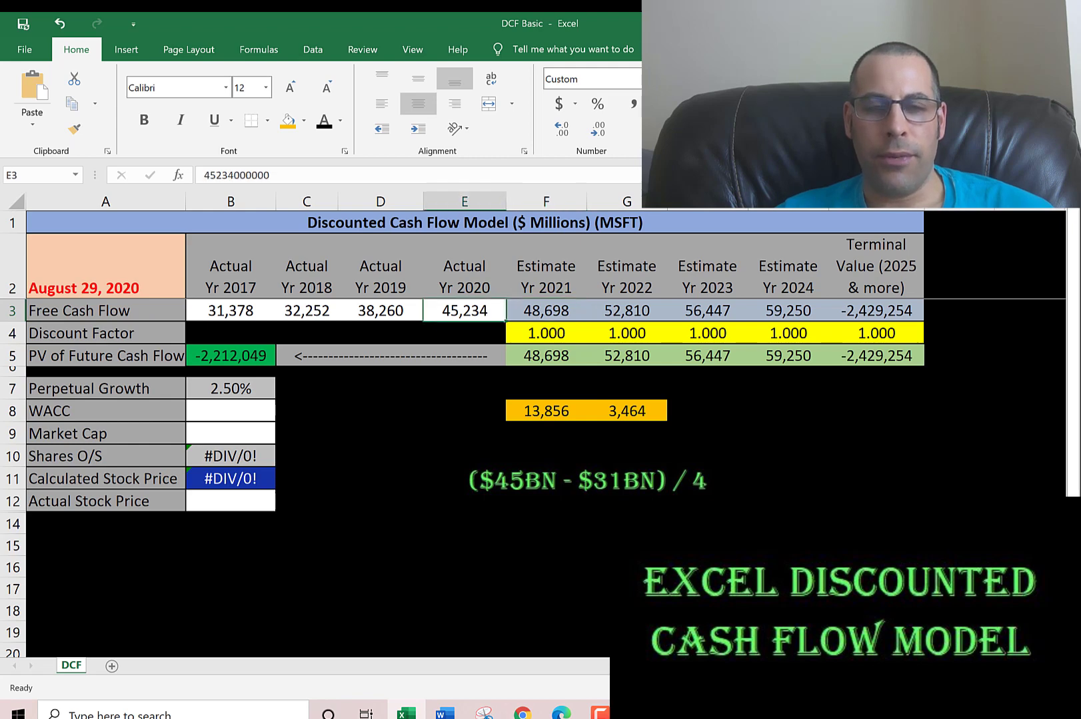
{"action": "key", "text": "Right"}
{"action": "key", "text": "Right"}
{"action": "key", "text": "Right"}
{"action": "key", "text": "Down"}
{"action": "key", "text": "Down"}
{"action": "key", "text": "Down"}
{"action": "key", "text": "Down"}
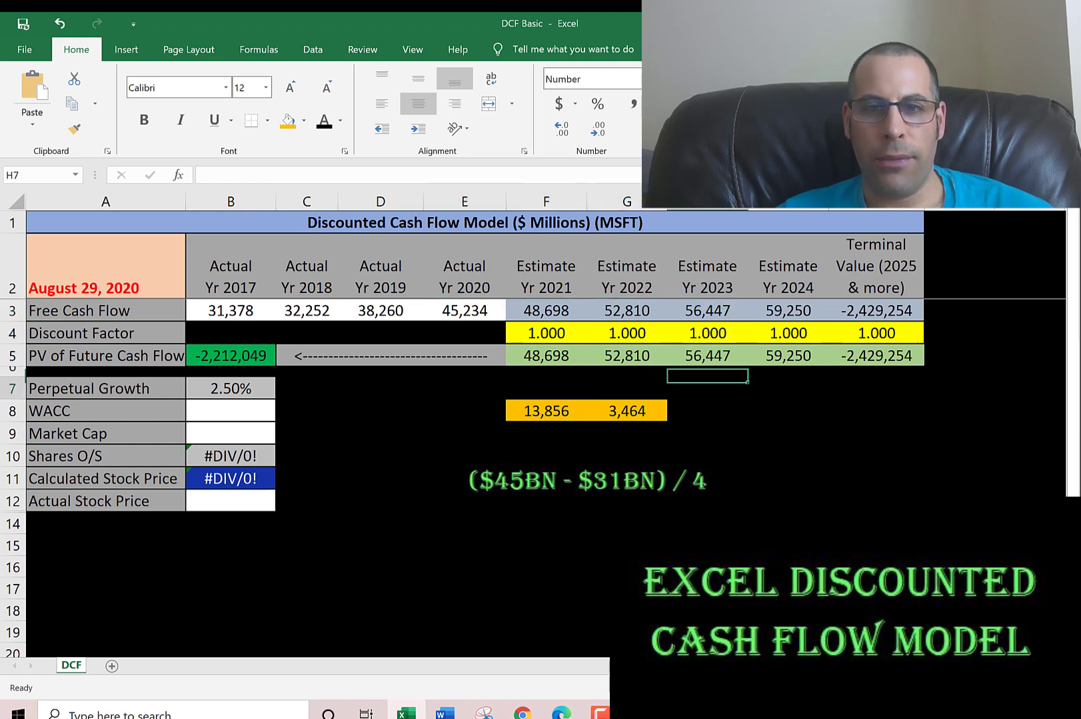
{"action": "key", "text": "Left"}
{"action": "key", "text": "Down"}
{"action": "key", "text": "Up"}
{"action": "key", "text": "Left"}
{"action": "key", "text": "Up"}
{"action": "key", "text": "Up"}
{"action": "key", "text": "Up"}
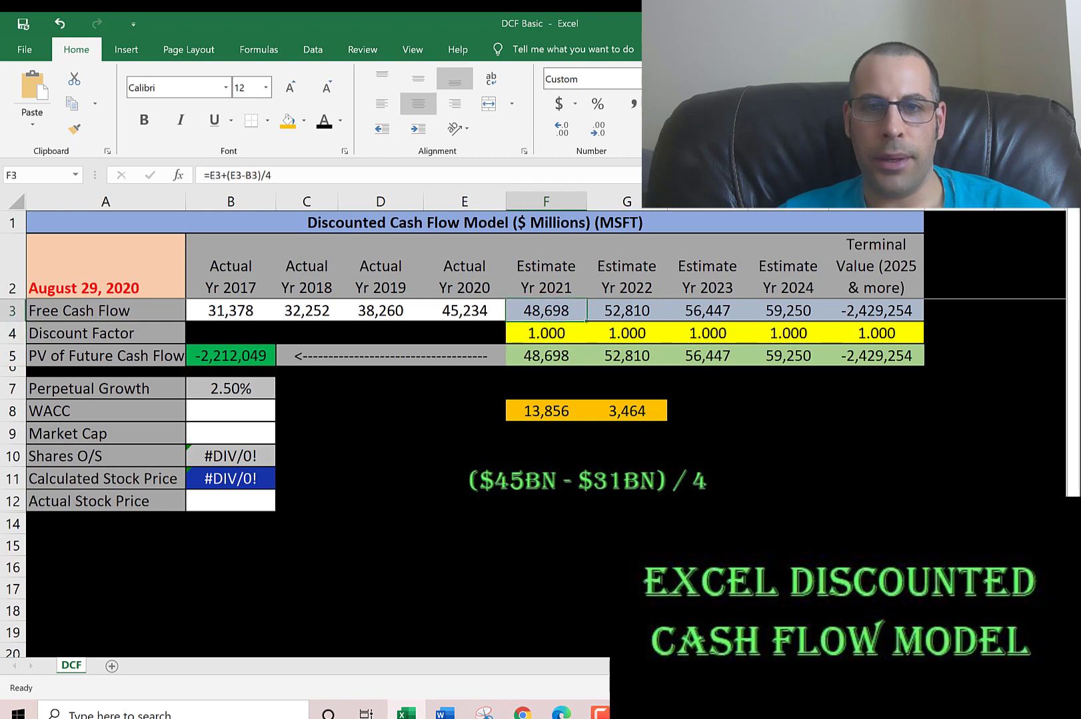
{"action": "key", "text": "Right"}
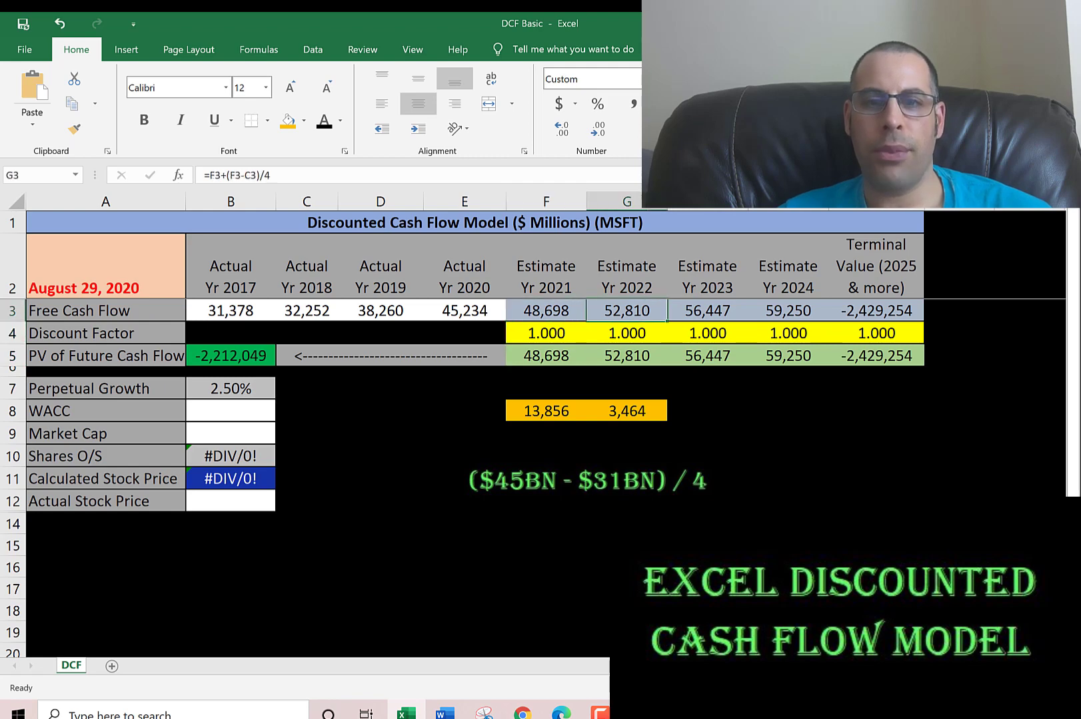
{"action": "key", "text": "Right"}
{"action": "key", "text": "Right"}
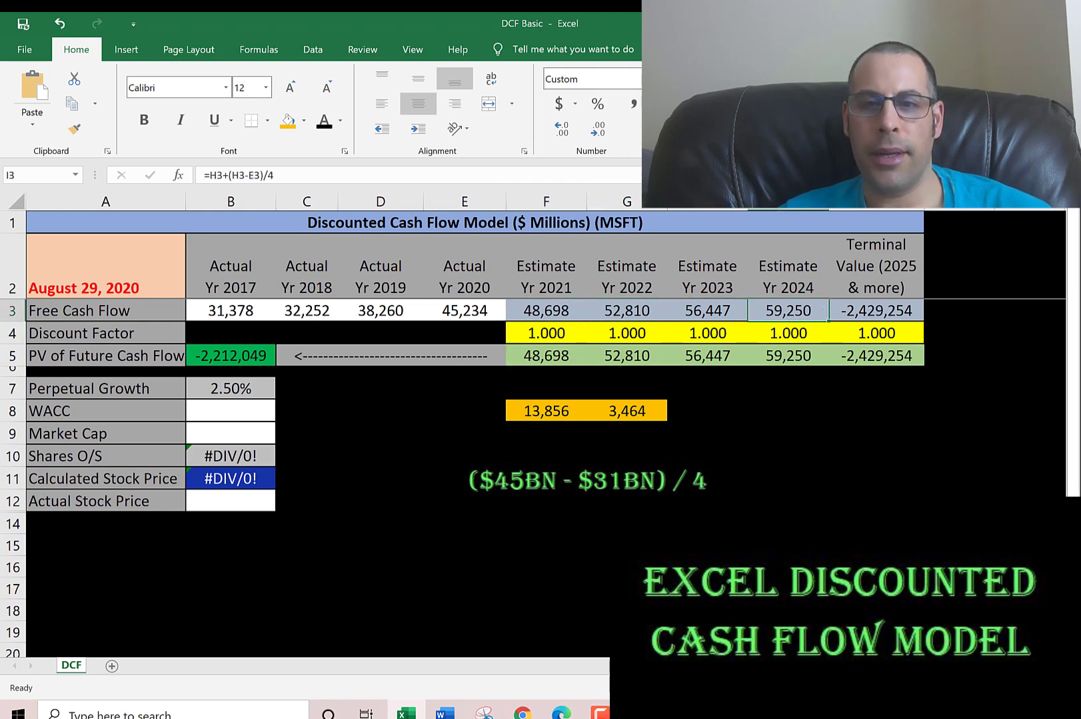
{"action": "key", "text": "Right"}
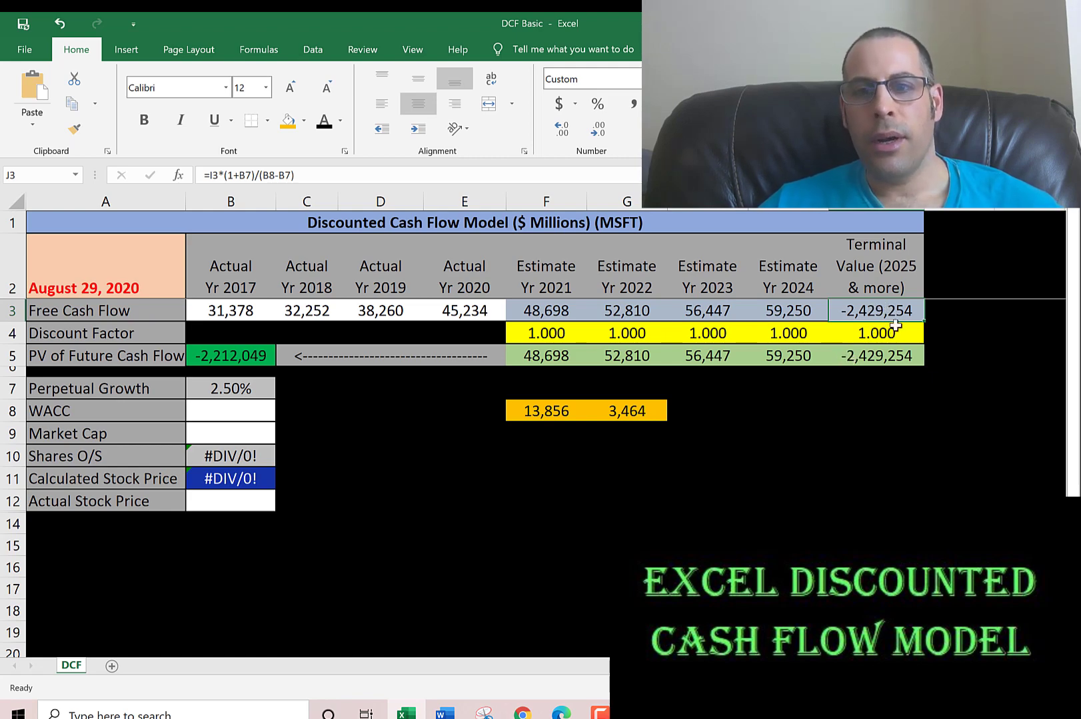
{"action": "left_click", "coordinate": [231, 409]}
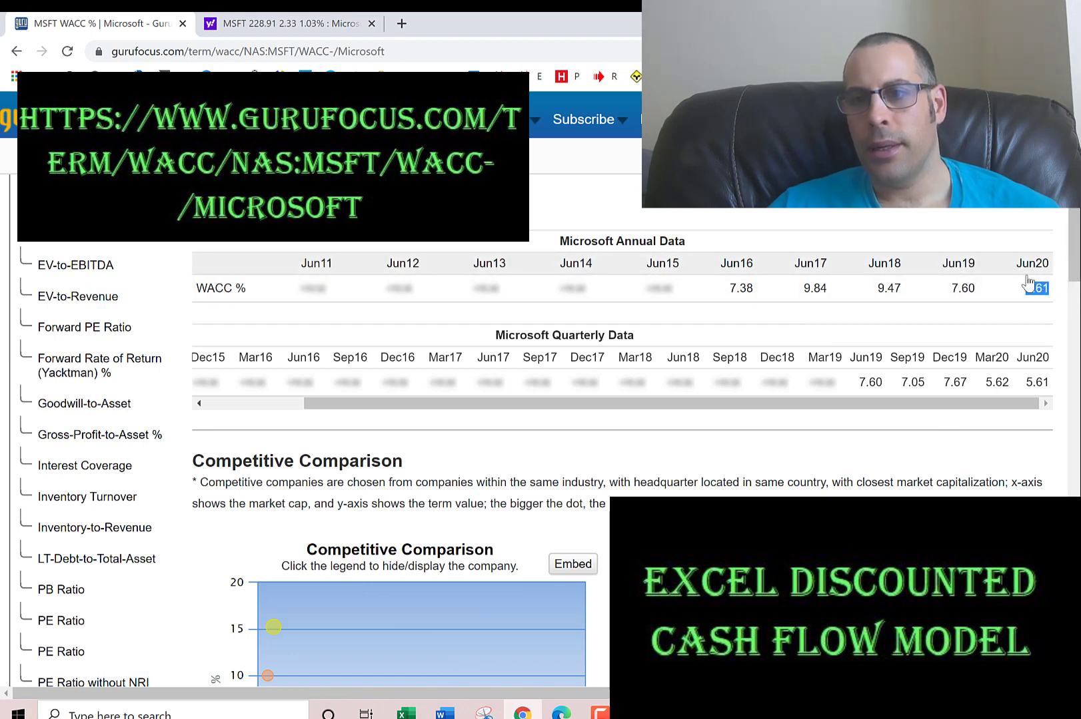
Return to the Excel DCF workbook after noting GuruFocus's Jun20 WACC of 5.61%
{"action": "key", "text": "alt+Tab"}
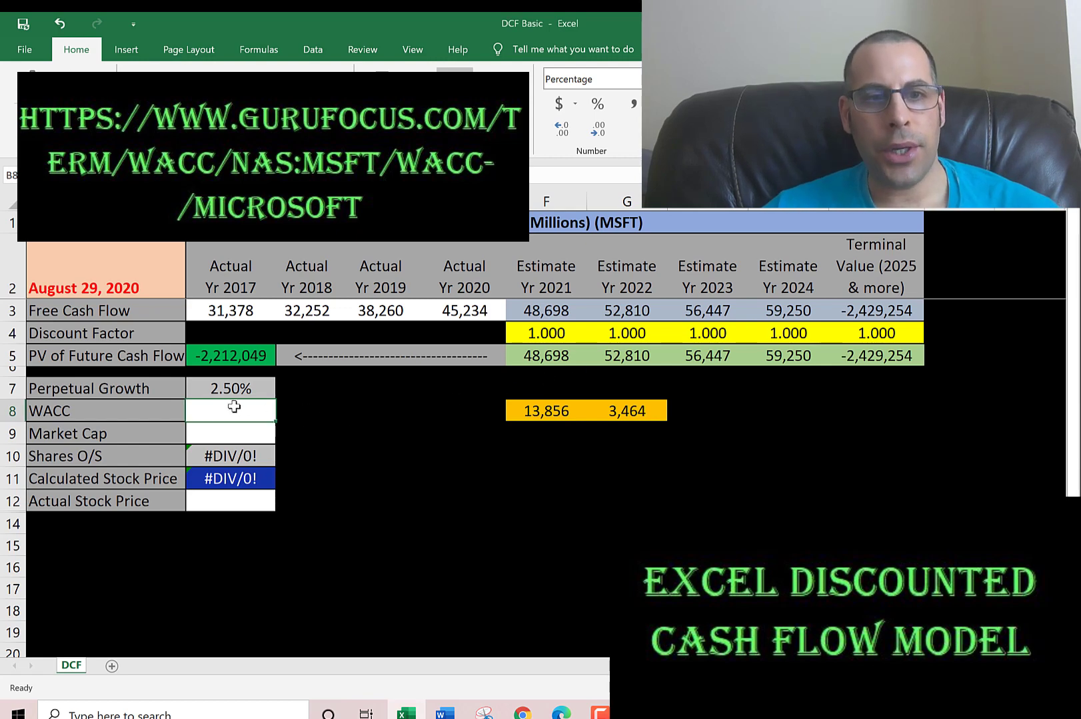
Enter a 5.61% WACC in B8 and check the terminal value formula and 2.5% growth rate
{"action": "type", "text": "5.6"}
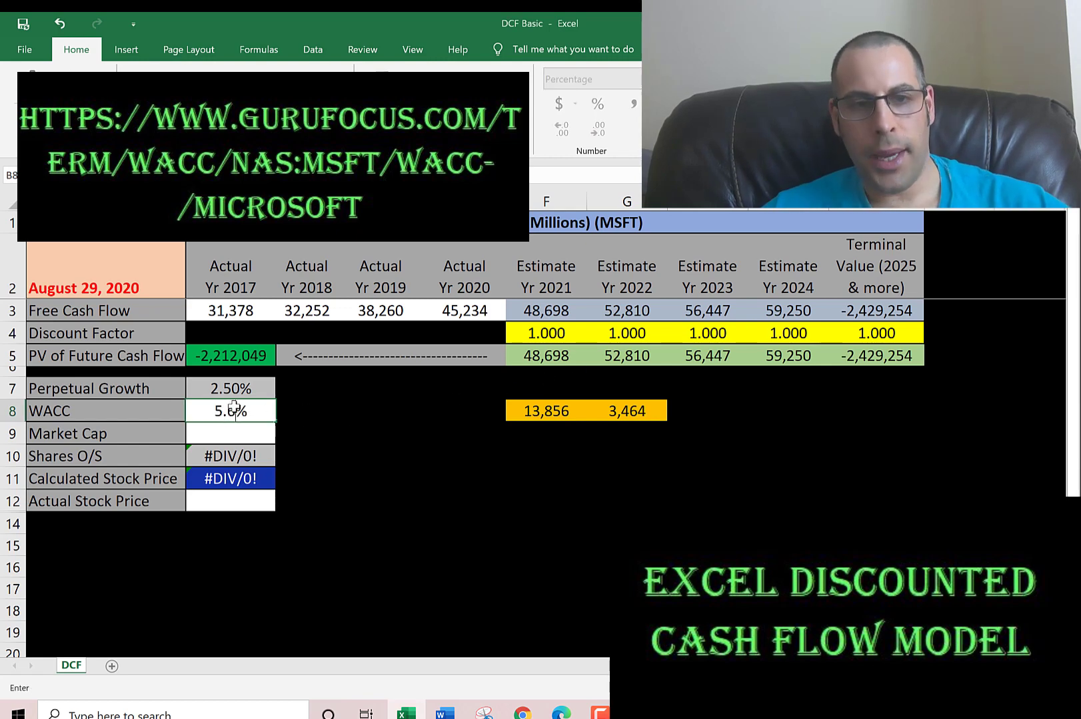
{"action": "type", "text": "1"}
{"action": "key", "text": "Return"}
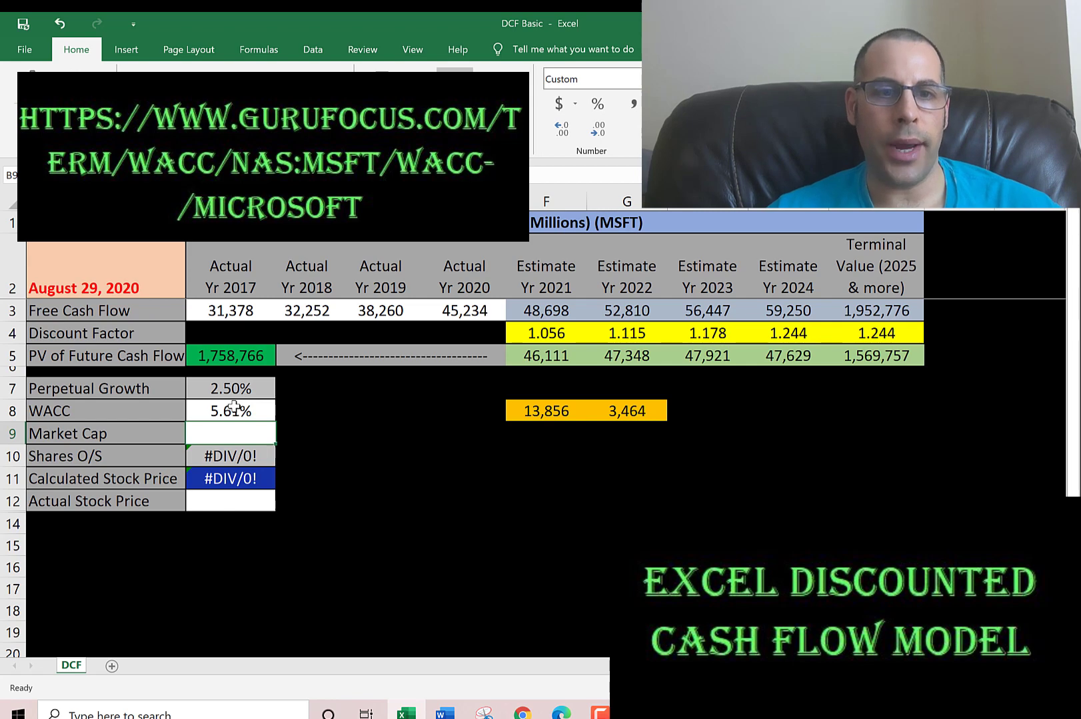
{"action": "left_click", "coordinate": [874, 313]}
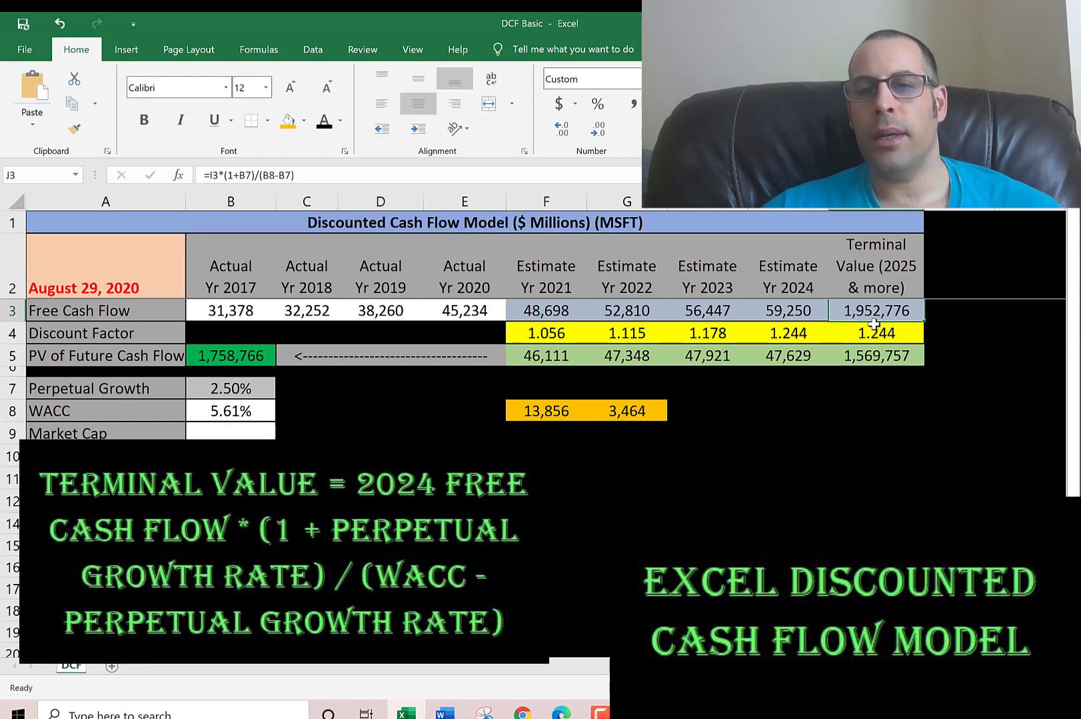
{"action": "left_click", "coordinate": [792, 307]}
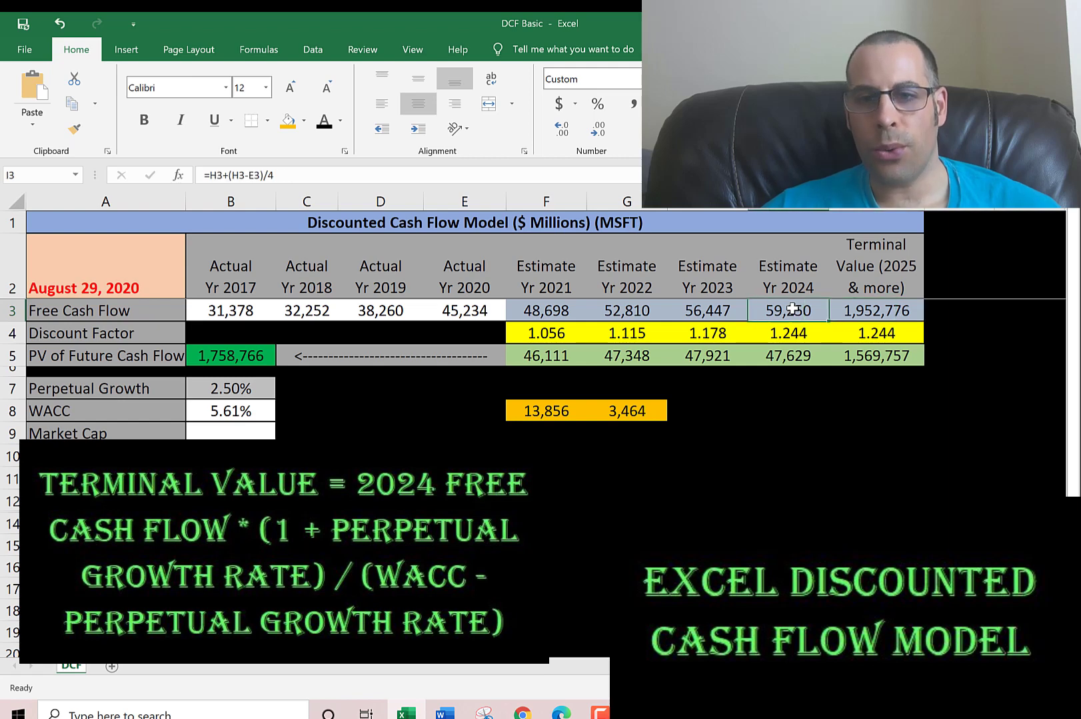
{"action": "left_click", "coordinate": [890, 311]}
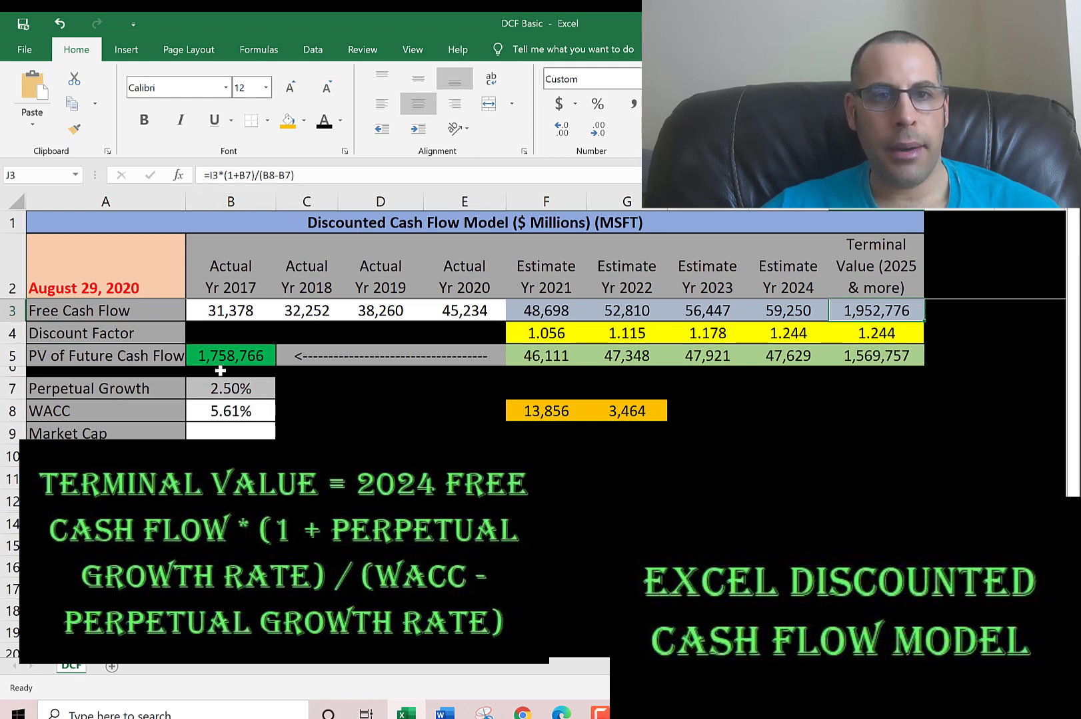
{"action": "left_click", "coordinate": [225, 396]}
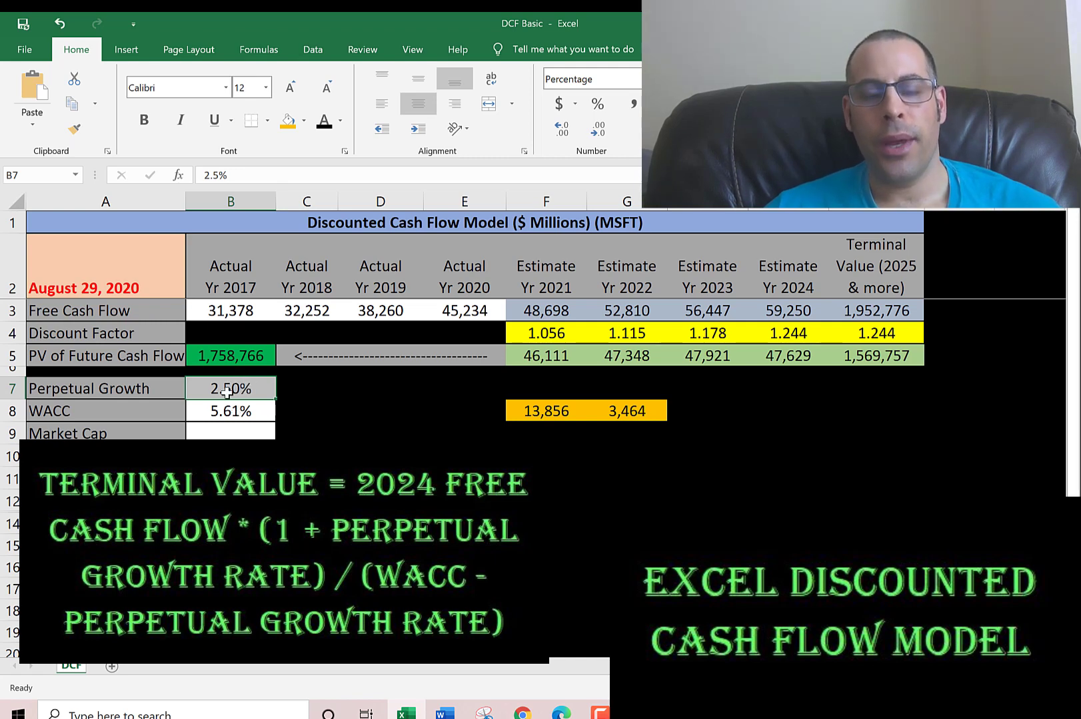
Review the 2021–2024 free cash flow estimate formulas against the 2018 actual value
{"action": "left_click", "coordinate": [788, 310]}
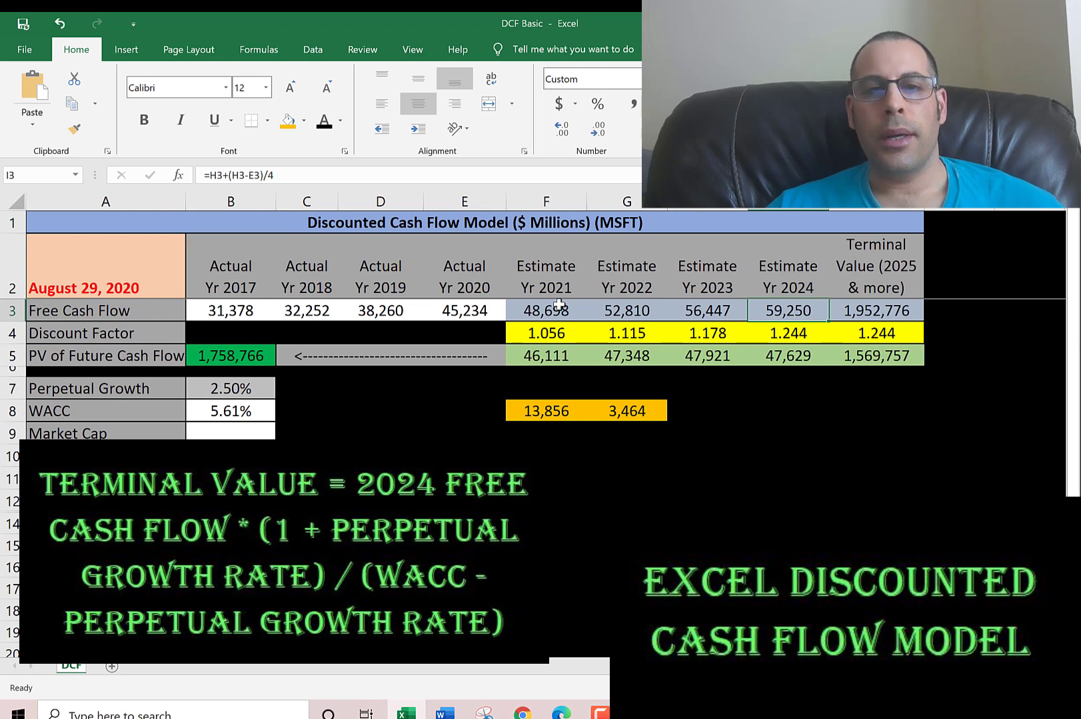
{"action": "left_click", "coordinate": [557, 311]}
{"action": "left_click", "coordinate": [613, 313]}
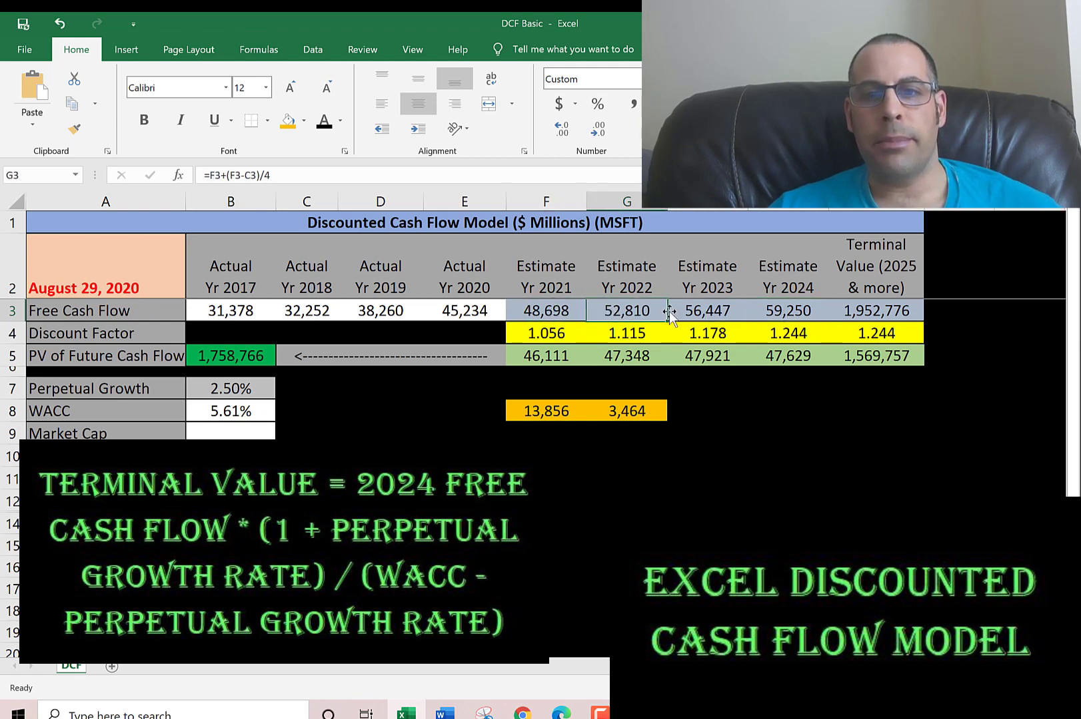
{"action": "left_click", "coordinate": [693, 311]}
{"action": "left_click", "coordinate": [777, 311]}
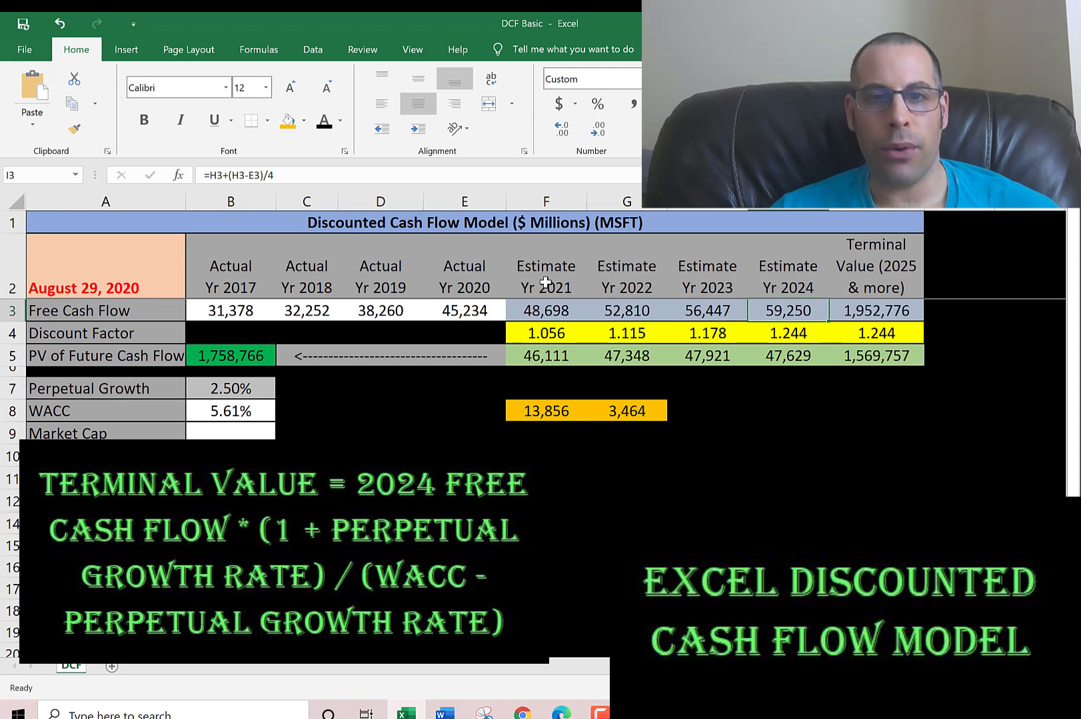
{"action": "left_click", "coordinate": [373, 297]}
{"action": "left_click", "coordinate": [298, 309]}
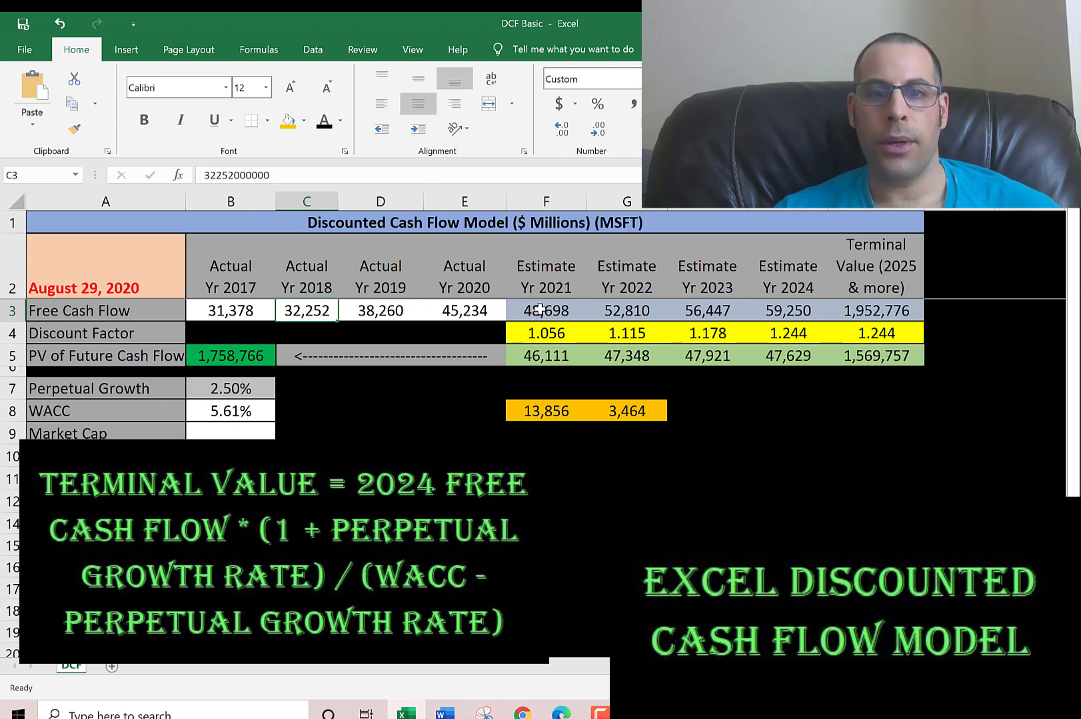
{"action": "left_click", "coordinate": [538, 310]}
{"action": "left_click", "coordinate": [626, 310]}
{"action": "left_click", "coordinate": [707, 310]}
{"action": "left_click", "coordinate": [788, 310]}
{"action": "left_click", "coordinate": [380, 333]}
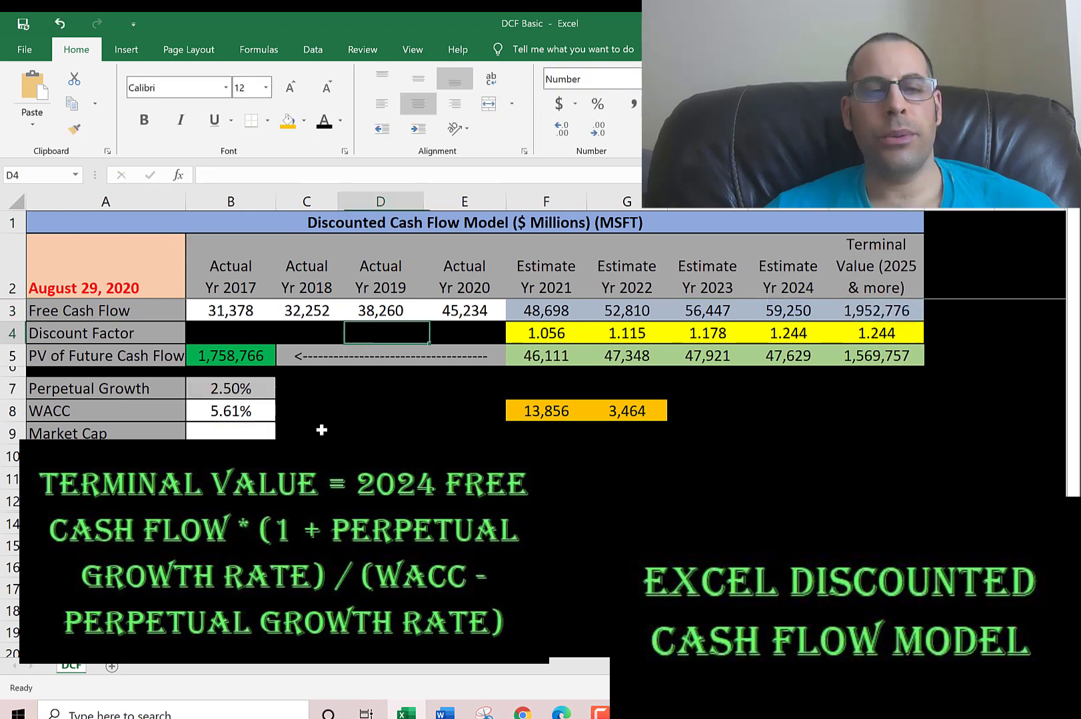
{"action": "key", "text": "Left"}
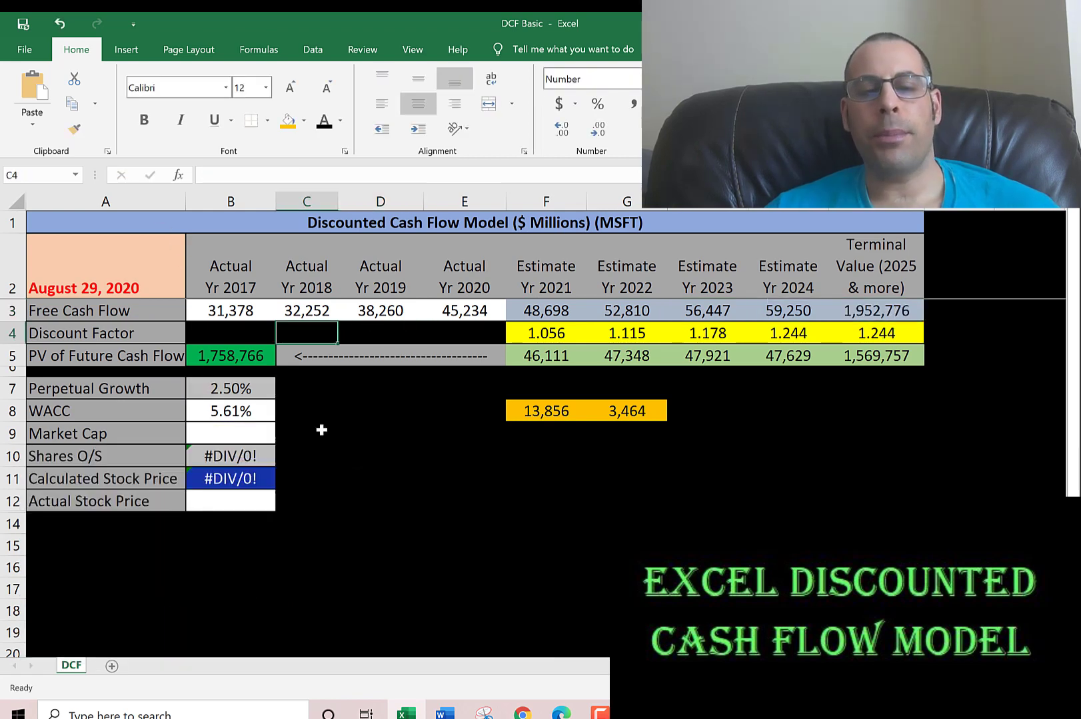
{"action": "key", "text": "Right"}
{"action": "key", "text": "Right"}
{"action": "key", "text": "Right"}
{"action": "key", "text": "Right"}
{"action": "key", "text": "Right"}
{"action": "key", "text": "Right"}
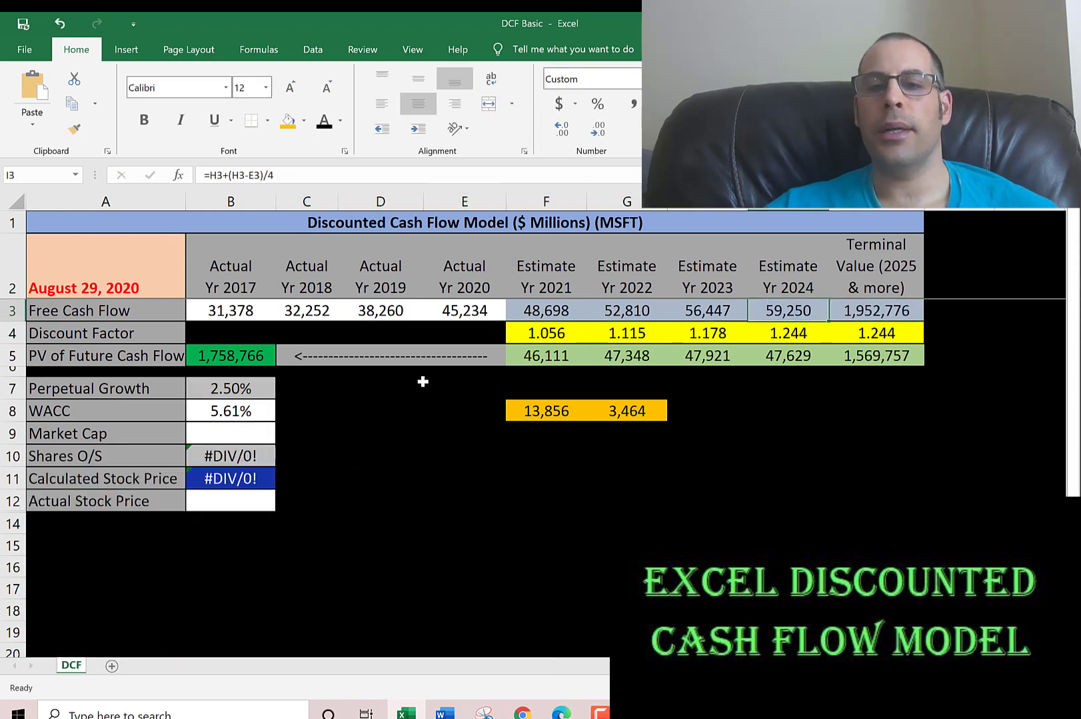
{"action": "left_click", "coordinate": [548, 333]}
{"action": "left_click", "coordinate": [611, 335]}
{"action": "left_click", "coordinate": [705, 334]}
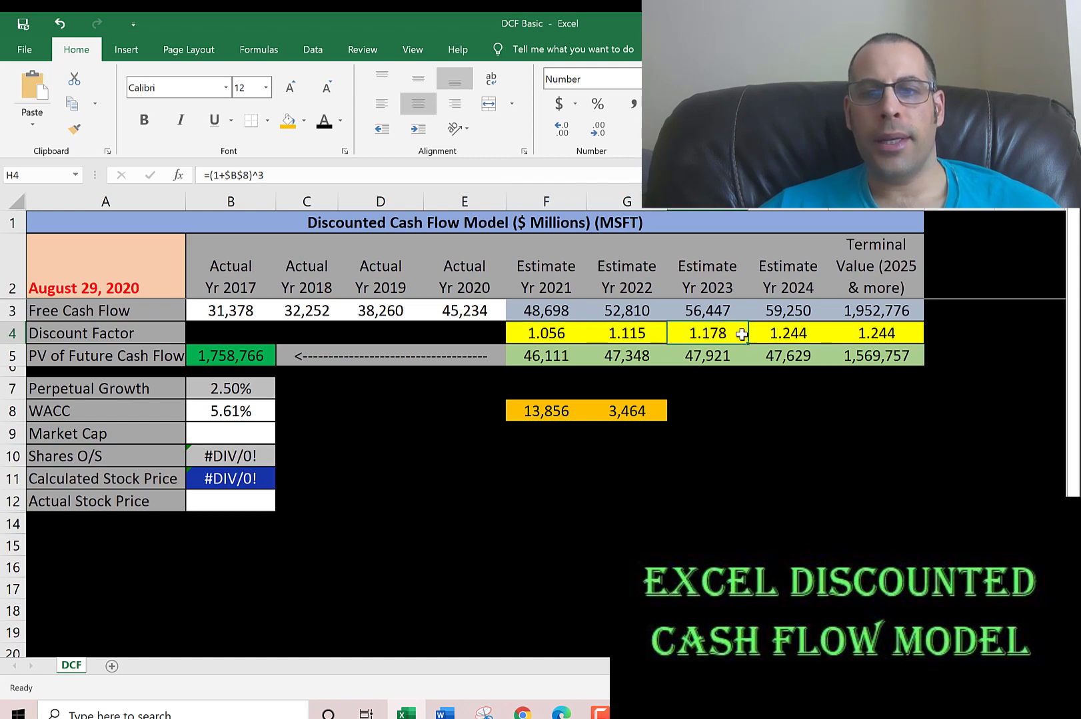
{"action": "left_click", "coordinate": [789, 335]}
{"action": "left_click", "coordinate": [858, 335]}
{"action": "left_click", "coordinate": [557, 337]}
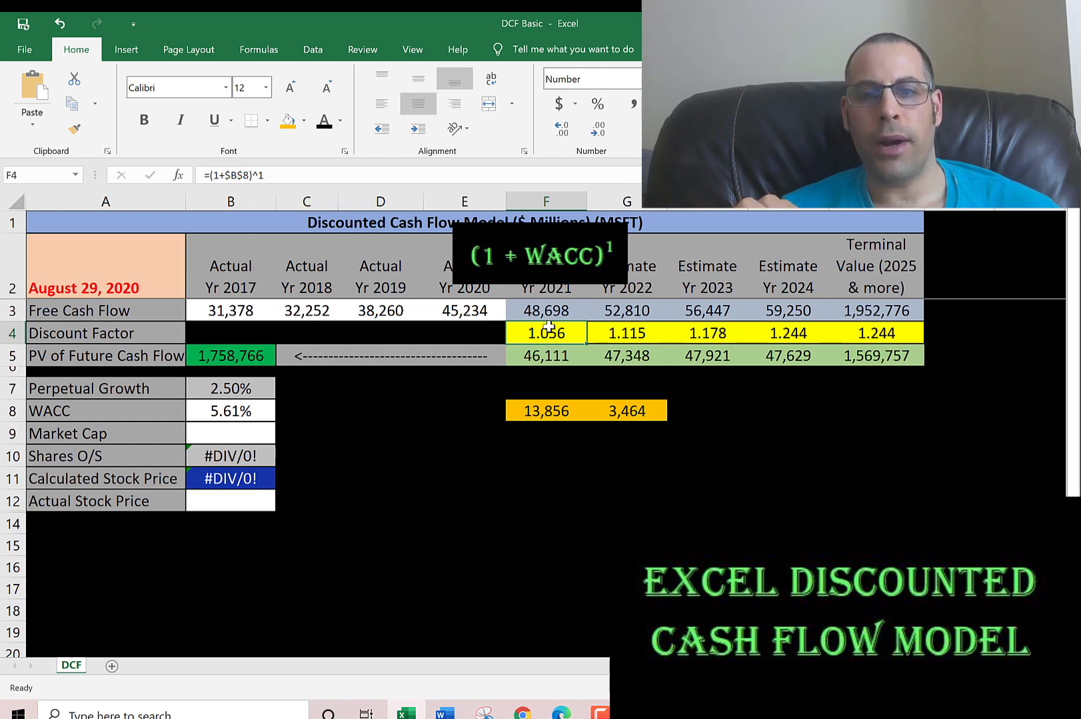
{"action": "left_click", "coordinate": [627, 331]}
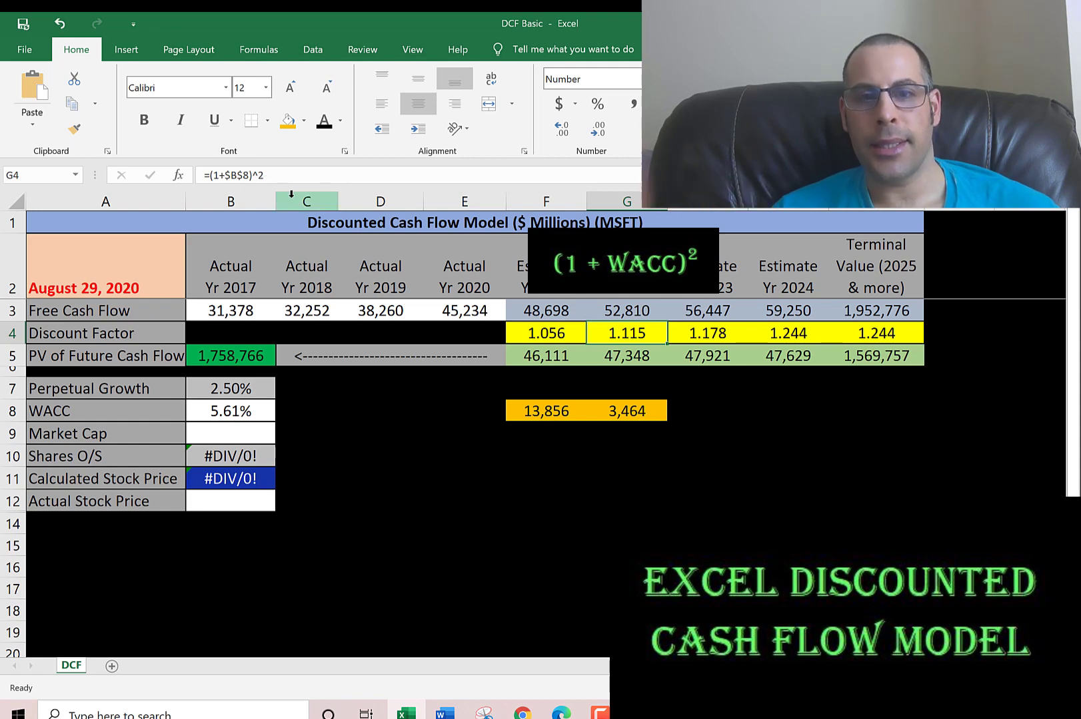
{"action": "left_click", "coordinate": [716, 333]}
{"action": "key", "text": "Right"}
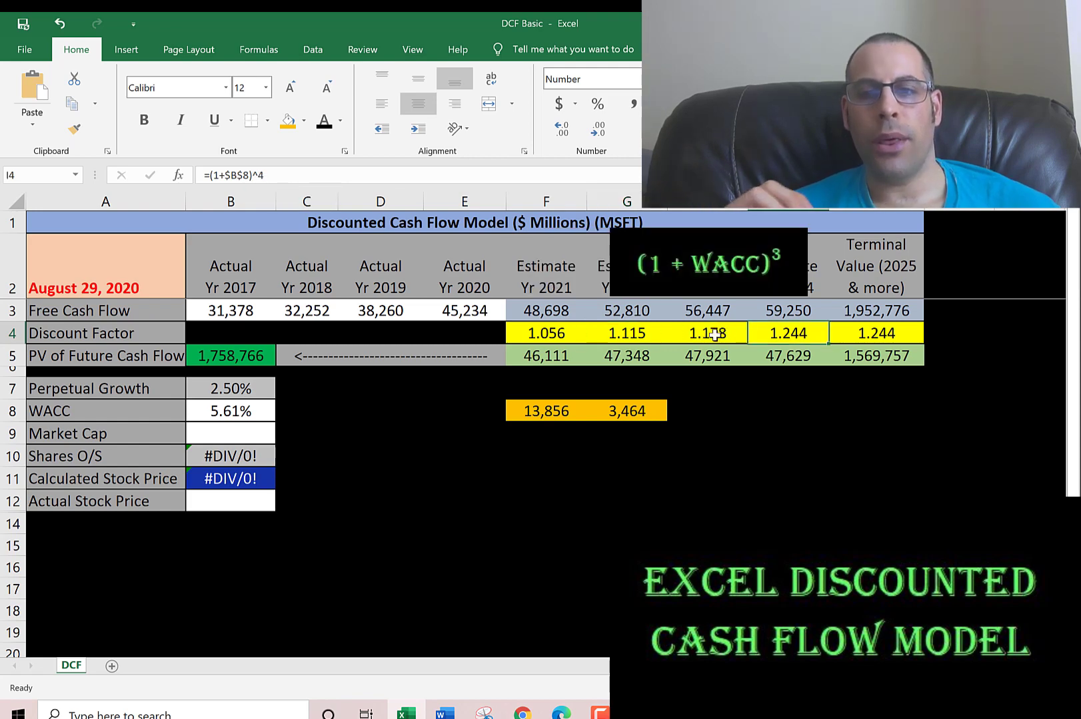
{"action": "left_click", "coordinate": [714, 334]}
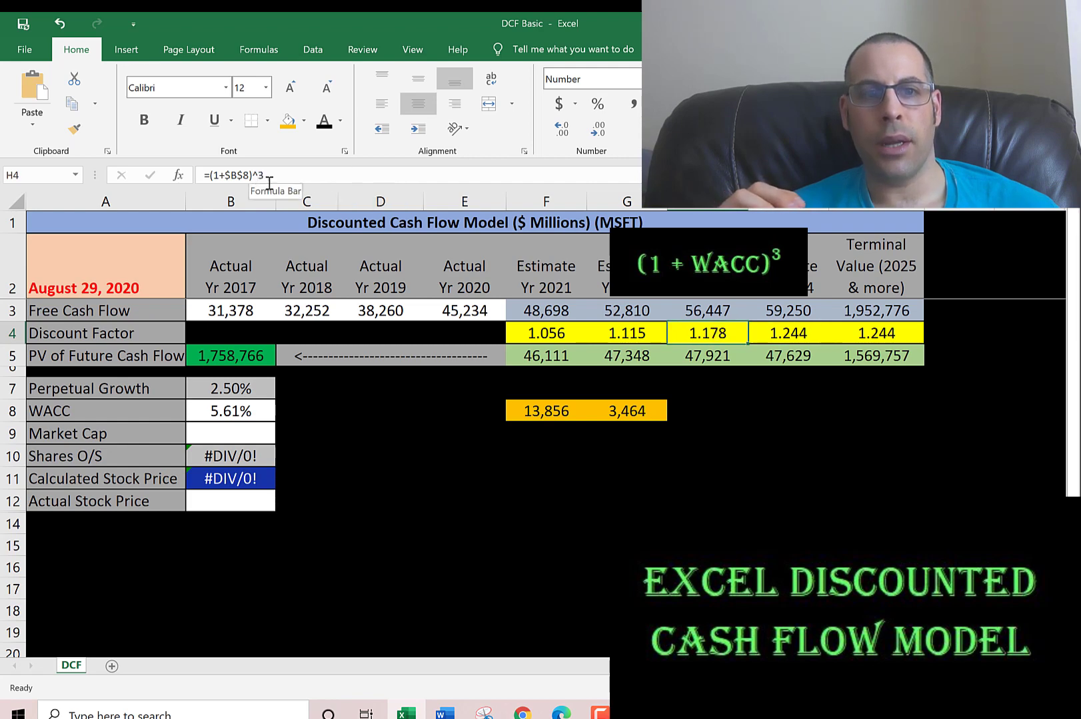
{"action": "left_click", "coordinate": [796, 337]}
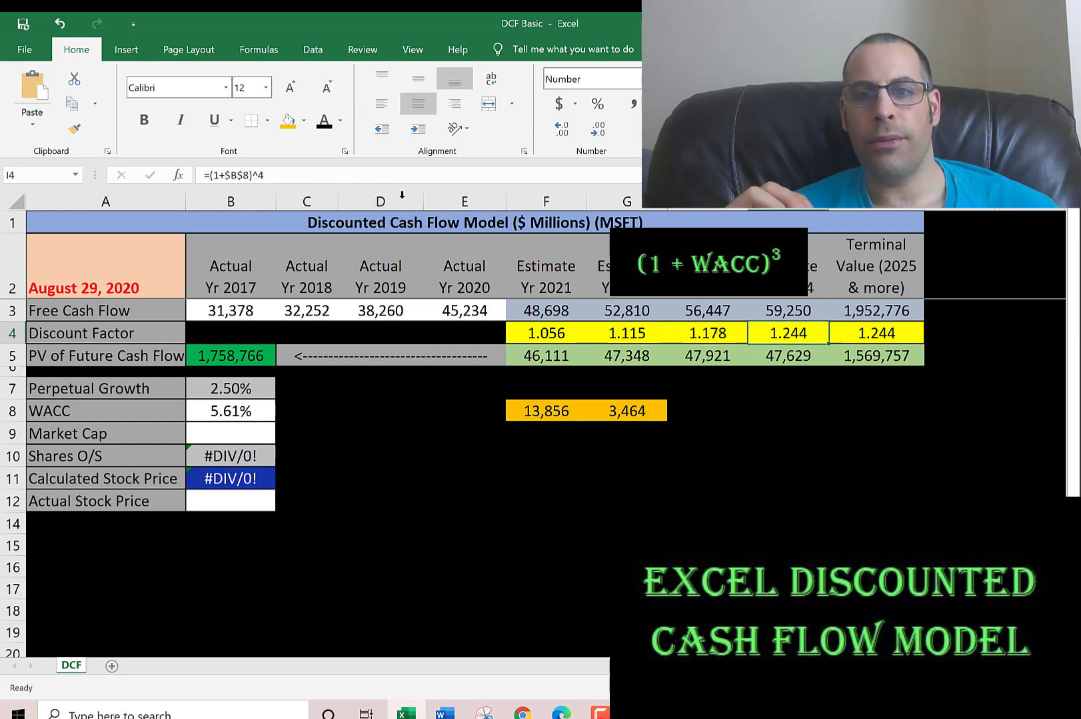
{"action": "left_click", "coordinate": [884, 333]}
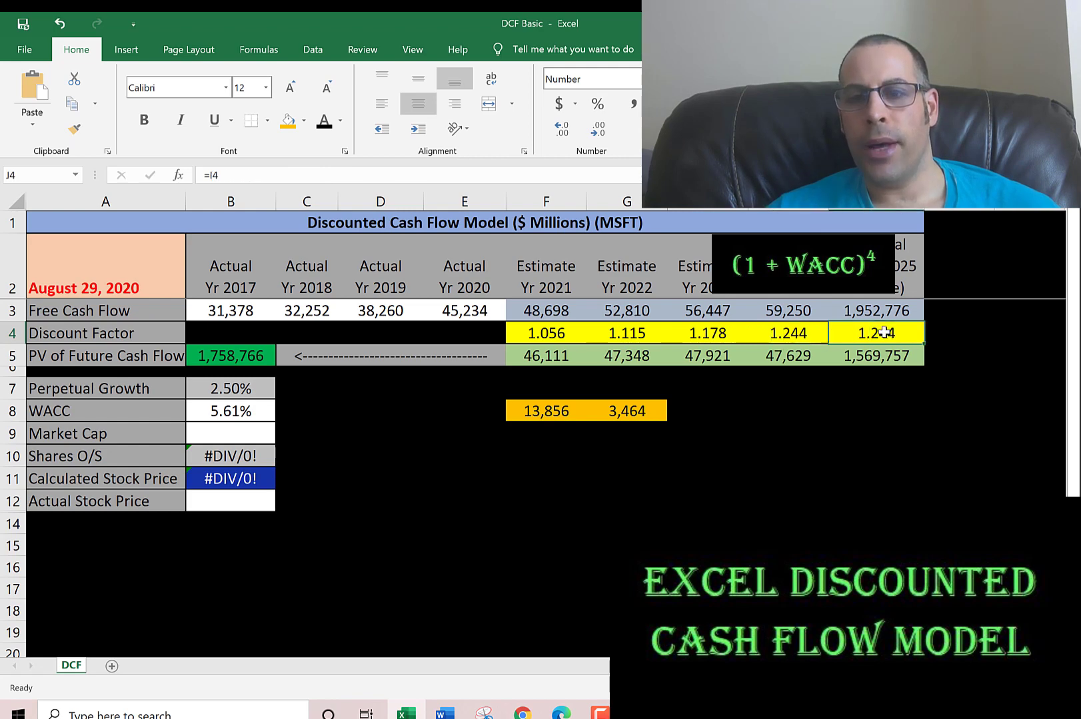
{"action": "left_click", "coordinate": [799, 328]}
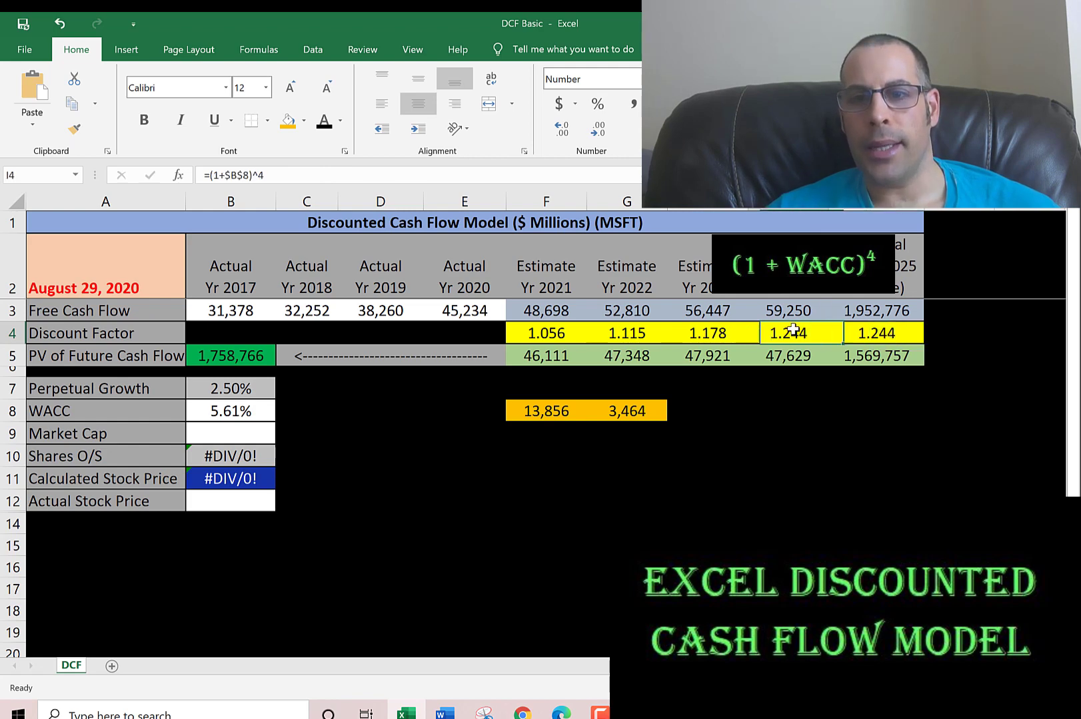
{"action": "left_click", "coordinate": [883, 333]}
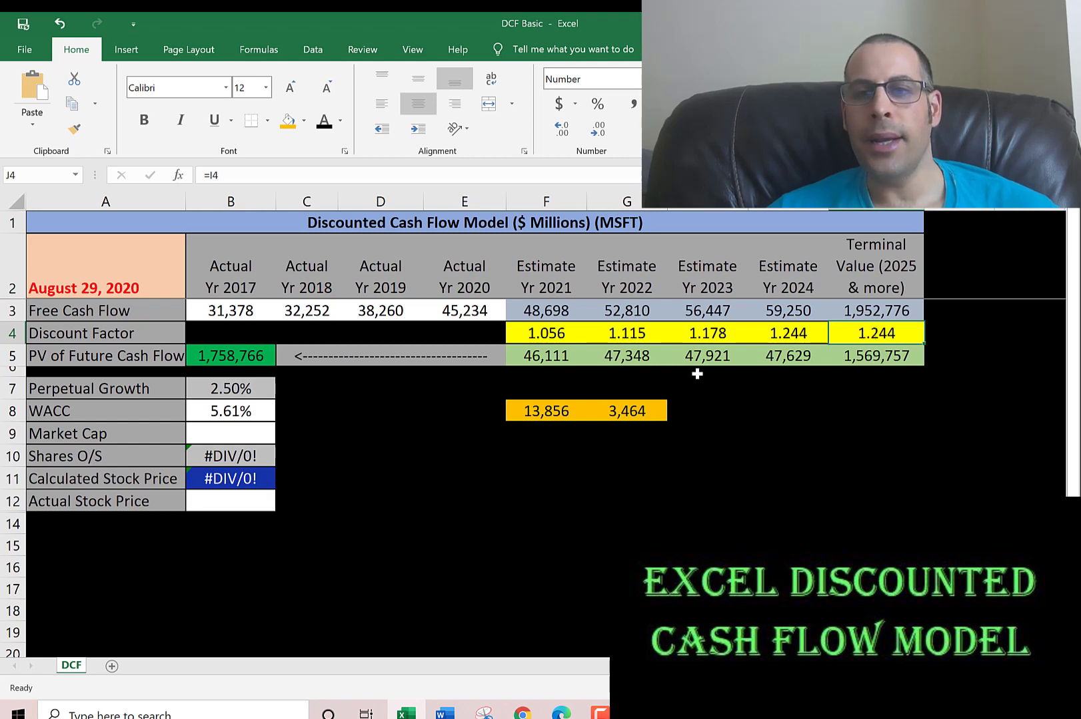
{"action": "left_click", "coordinate": [541, 357]}
{"action": "key", "text": "Up"}
{"action": "left_click", "coordinate": [549, 311]}
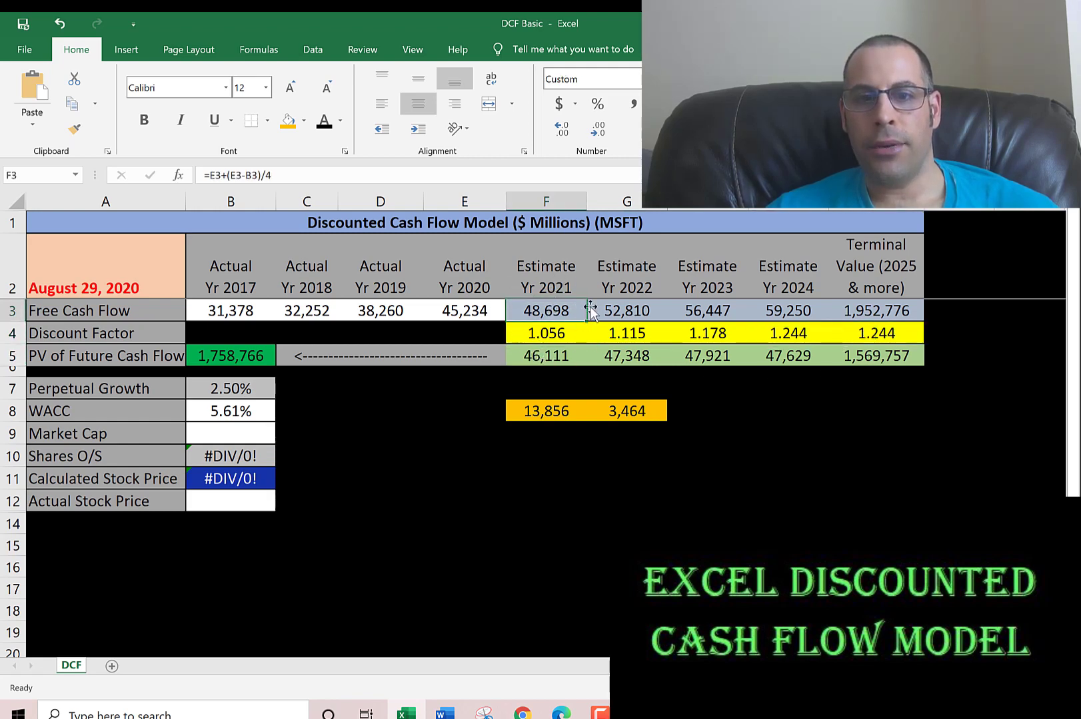
{"action": "left_click", "coordinate": [539, 331]}
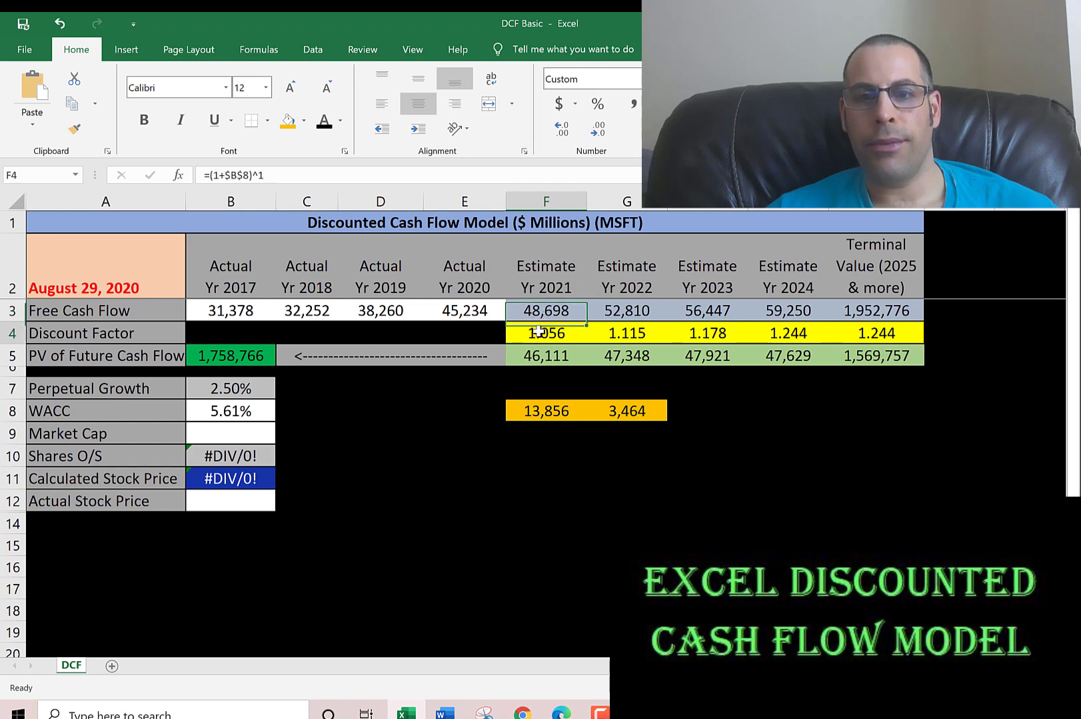
{"action": "left_click", "coordinate": [536, 358]}
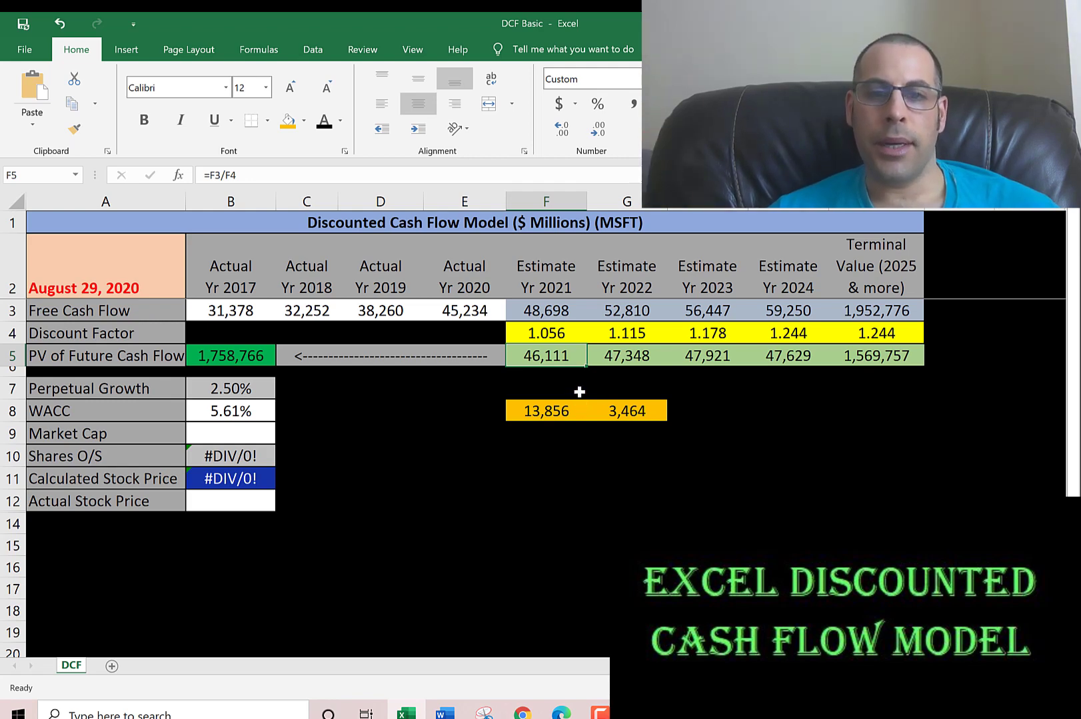
{"action": "left_click", "coordinate": [623, 357]}
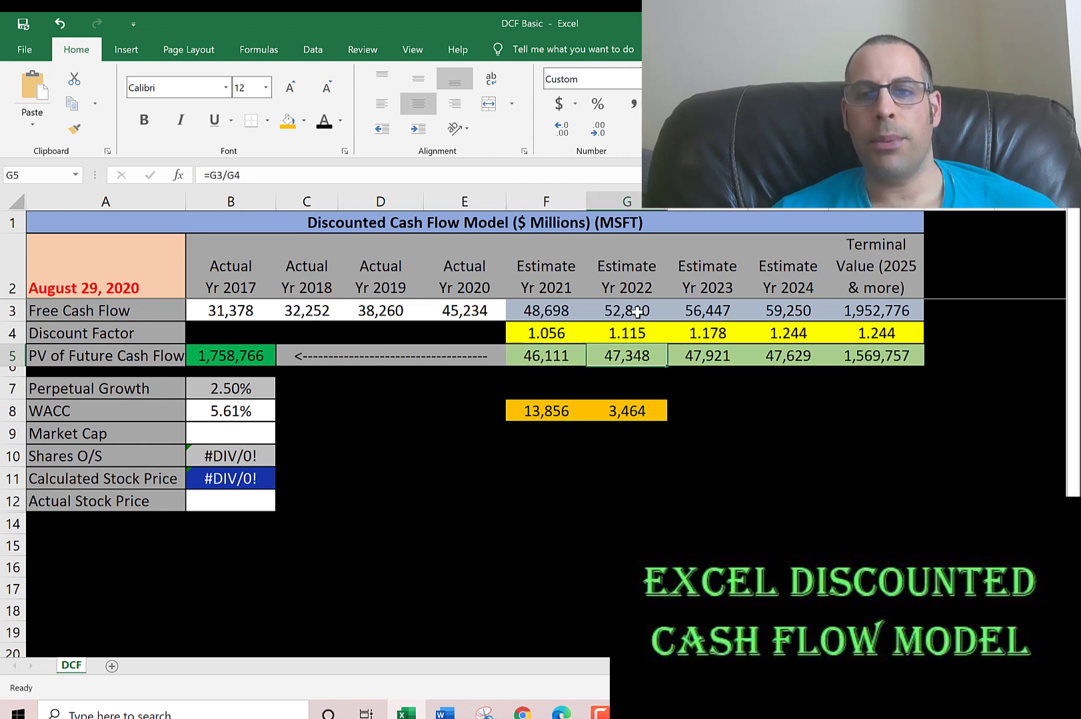
{"action": "left_click", "coordinate": [636, 308]}
{"action": "left_click", "coordinate": [704, 311]}
{"action": "left_click", "coordinate": [785, 311]}
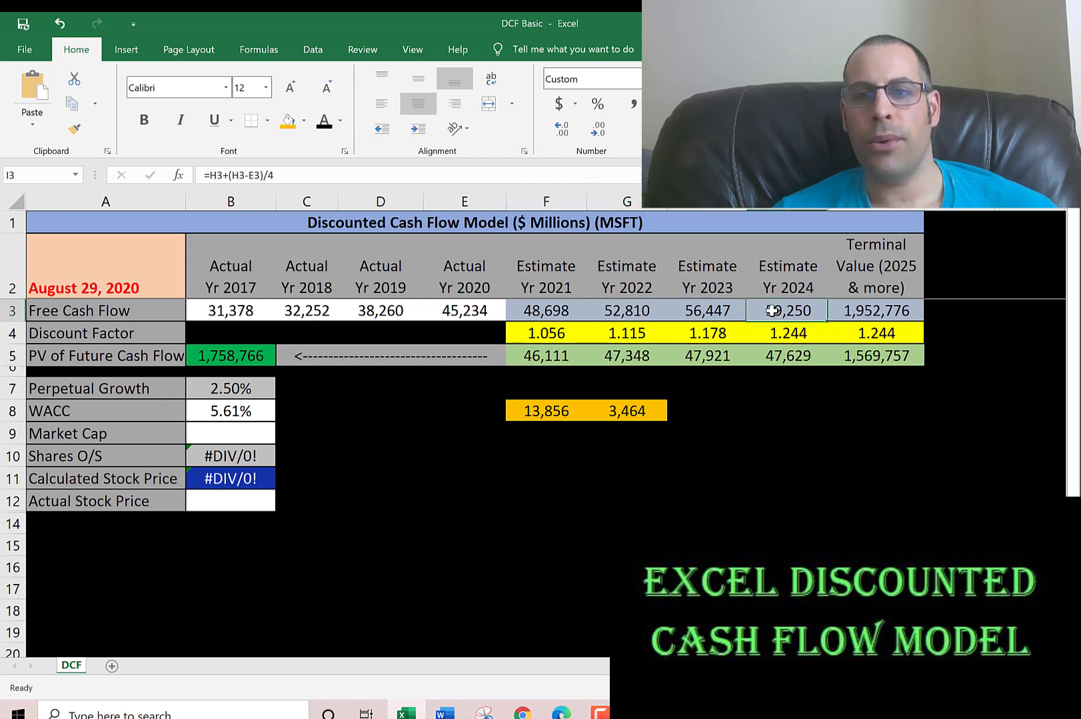
{"action": "left_click", "coordinate": [863, 311]}
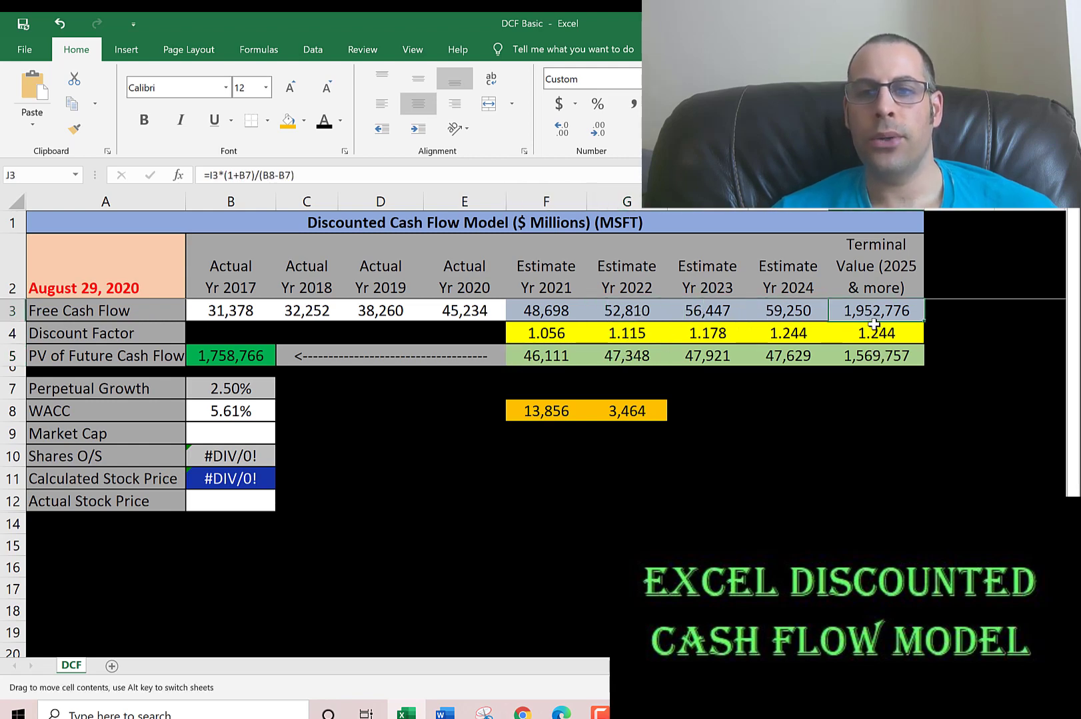
{"action": "left_click", "coordinate": [879, 359]}
{"action": "left_click_drag", "start_coordinate": [879, 358], "coordinate": [533, 356]}
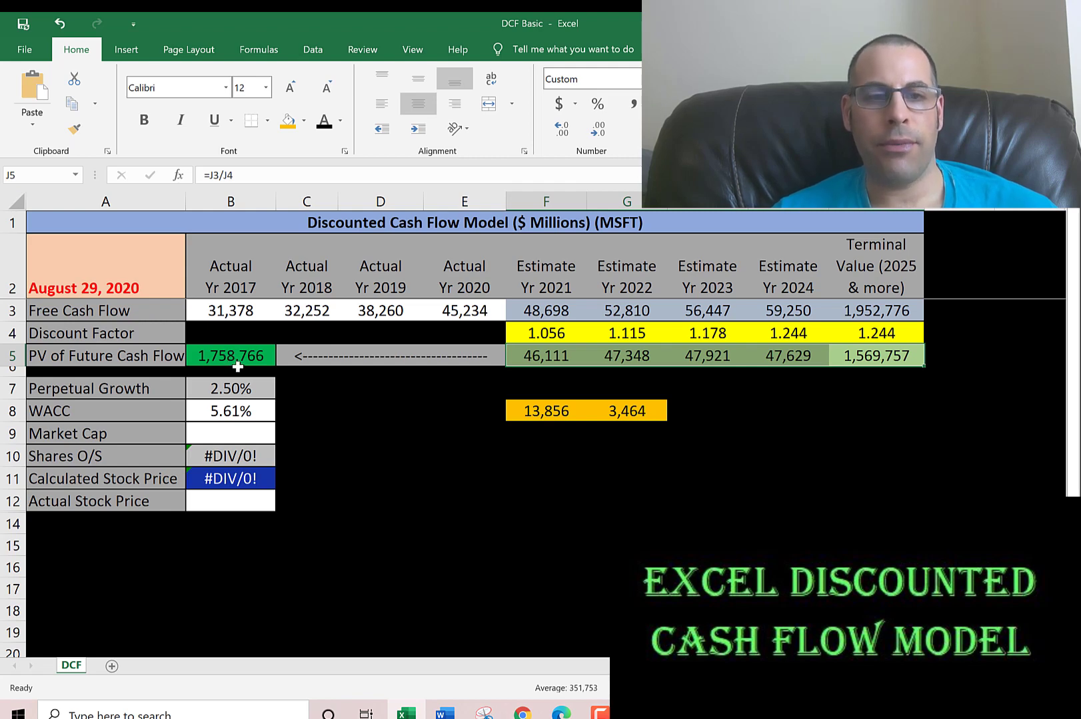
{"action": "left_click", "coordinate": [260, 434]}
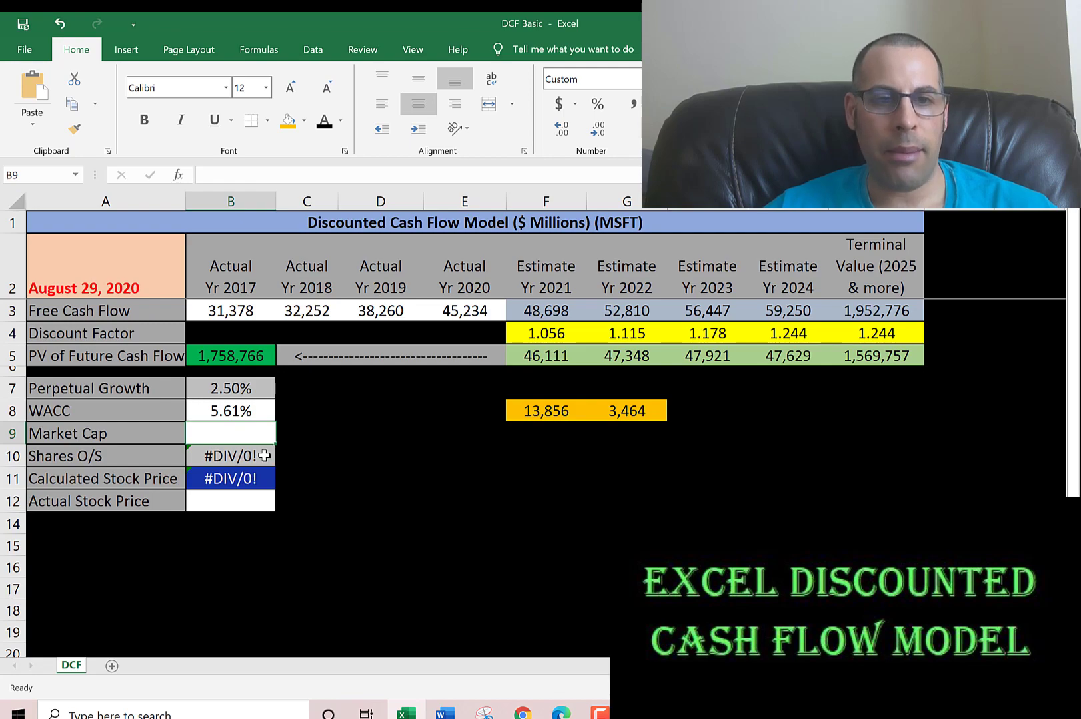
{"action": "key", "text": "alt+Tab"}
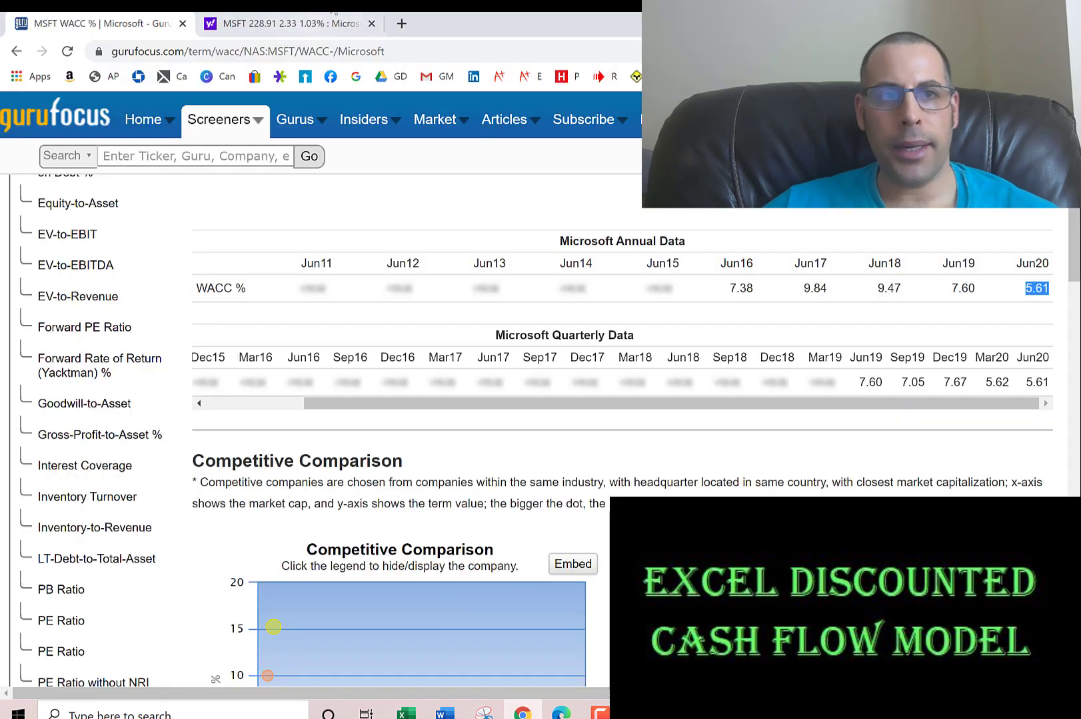
{"action": "left_click", "coordinate": [298, 20]}
{"action": "key", "text": "alt+Left"}
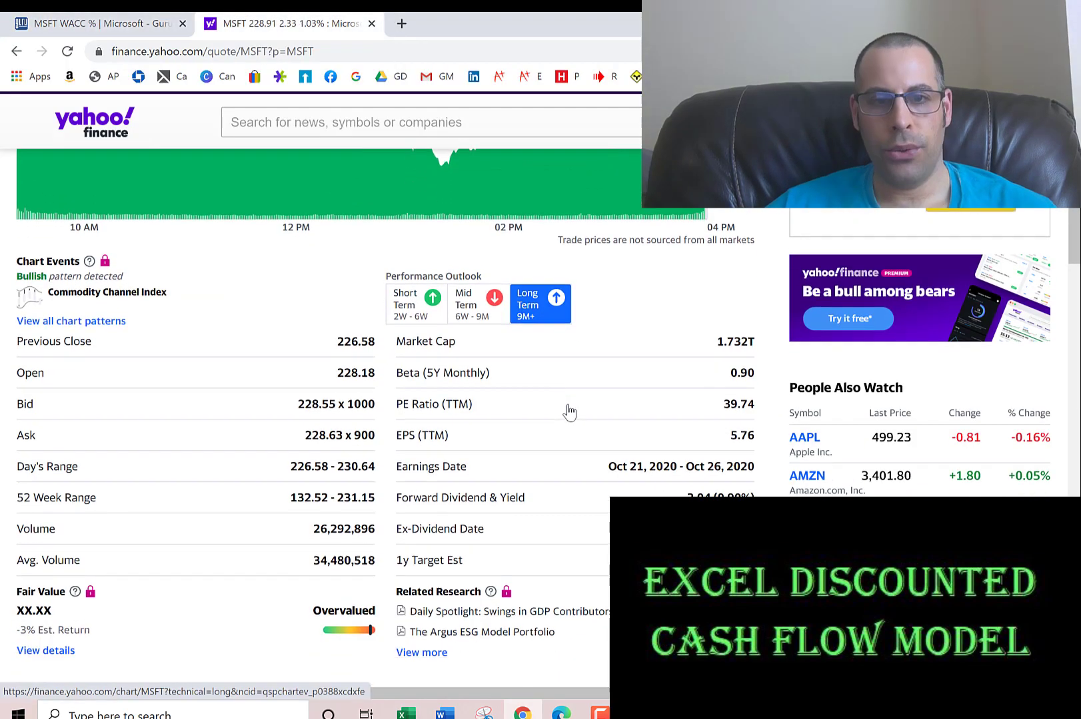
{"action": "double_click", "coordinate": [734, 342]}
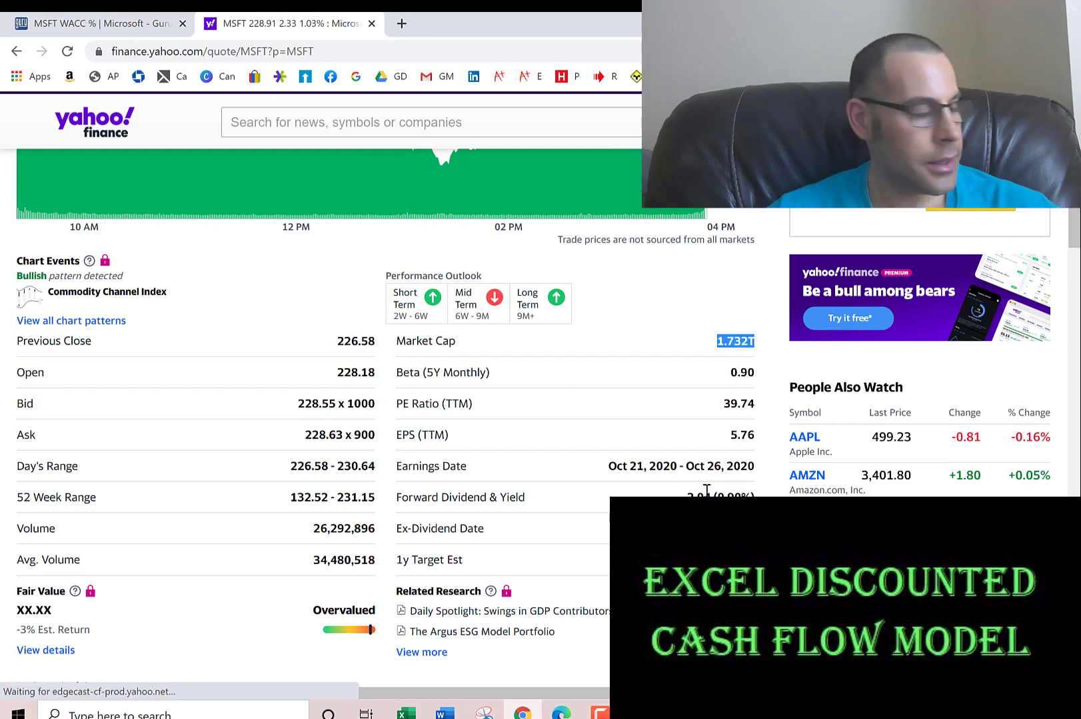
{"action": "key", "text": "alt+Tab"}
{"action": "left_click", "coordinate": [105, 434]}
{"action": "left_click", "coordinate": [230, 434]}
{"action": "type", "text": "1"}
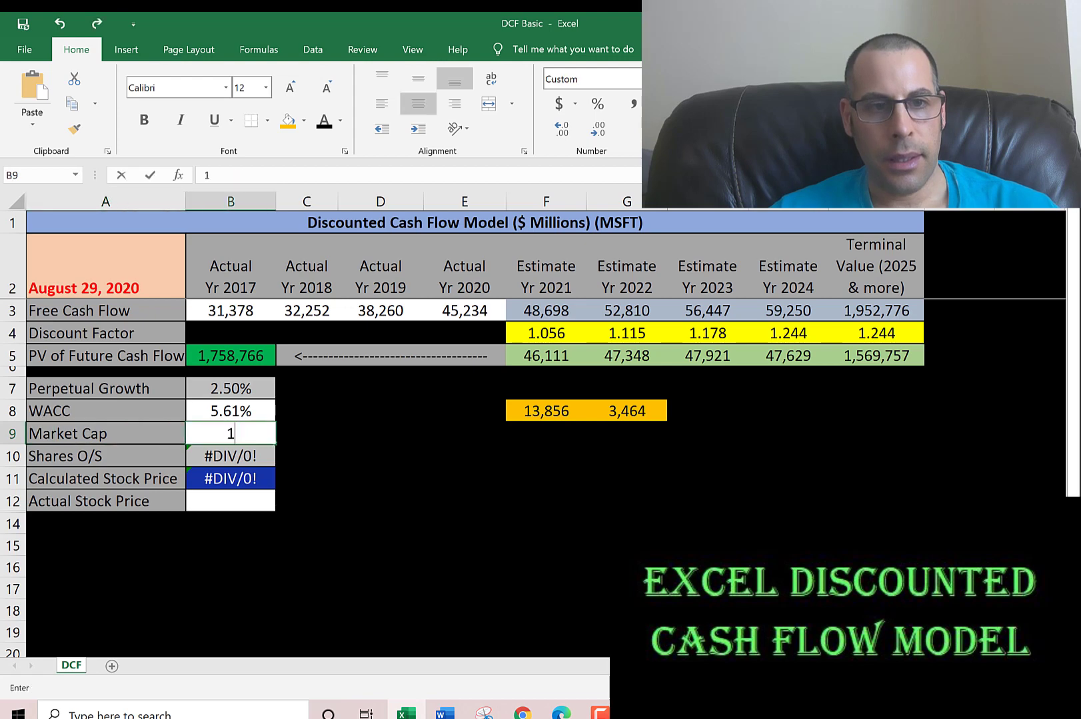
{"action": "type", "text": "732"}
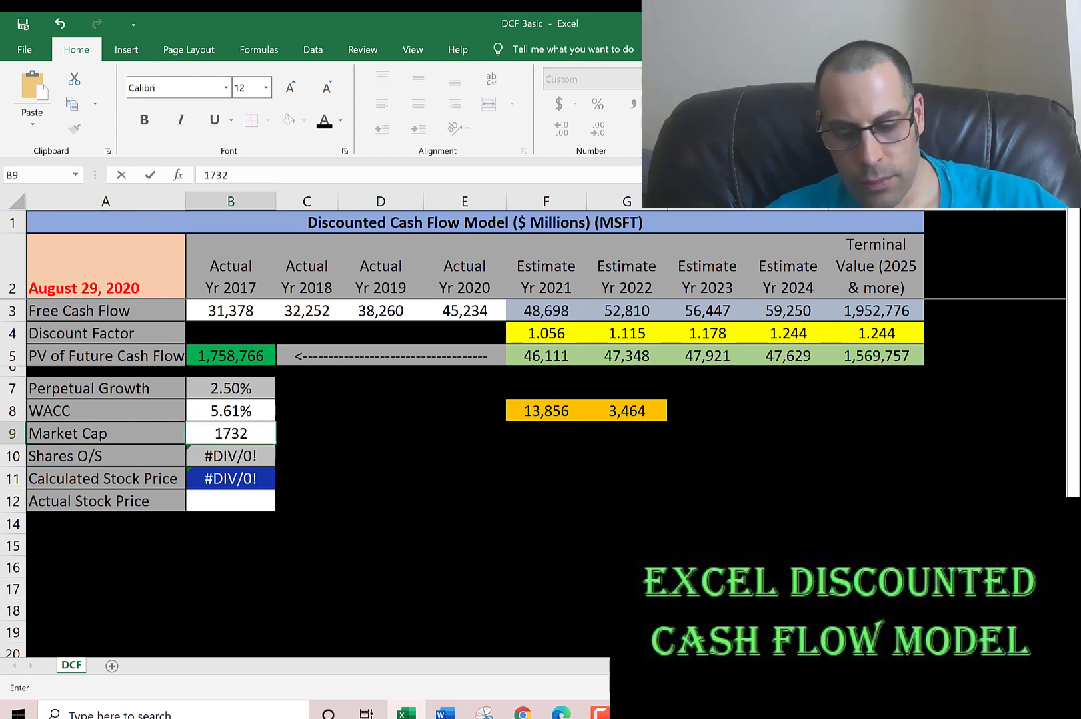
{"action": "type", "text": "000000000"}
Confirm the 1,732,000 market cap and select the Actual Stock Price cell
{"action": "key", "text": "ctrl+Return"}
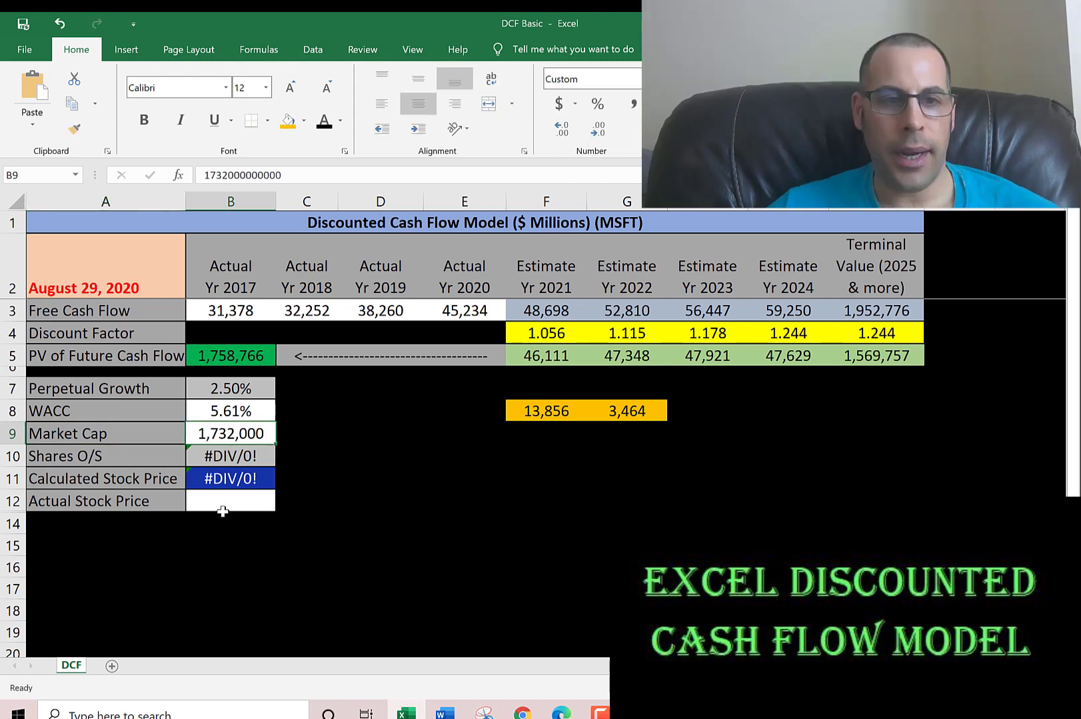
{"action": "left_click", "coordinate": [233, 454]}
{"action": "left_click", "coordinate": [246, 502]}
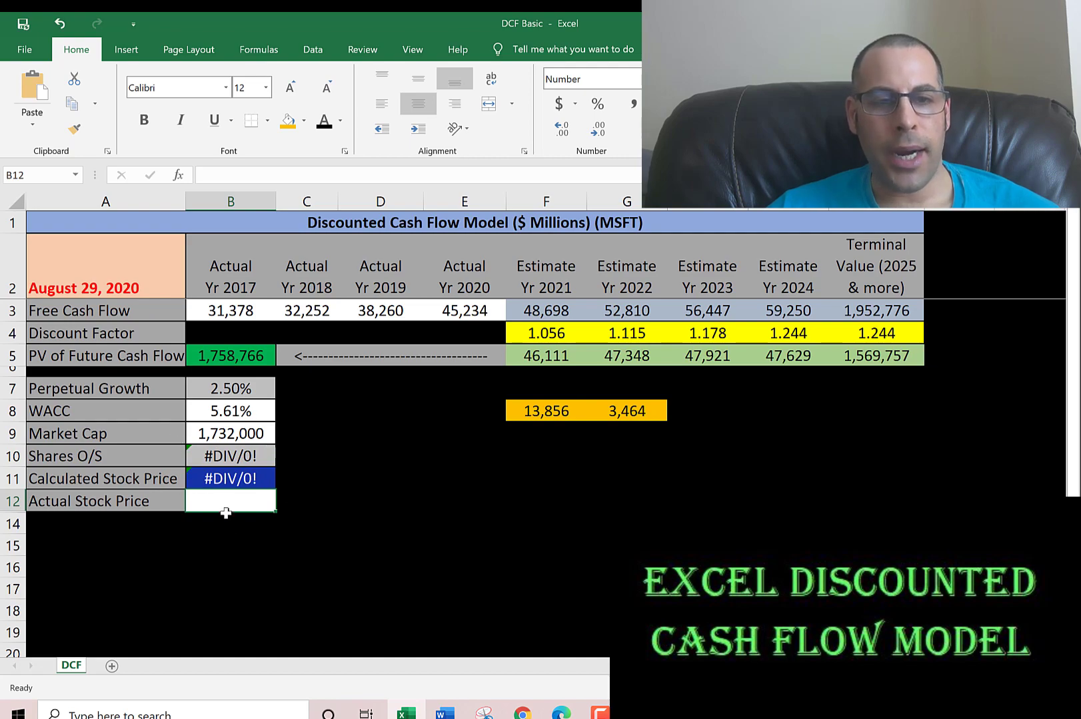
Copy MSFT's 228.91 share price from Yahoo Finance
{"action": "key", "text": "alt+Tab"}
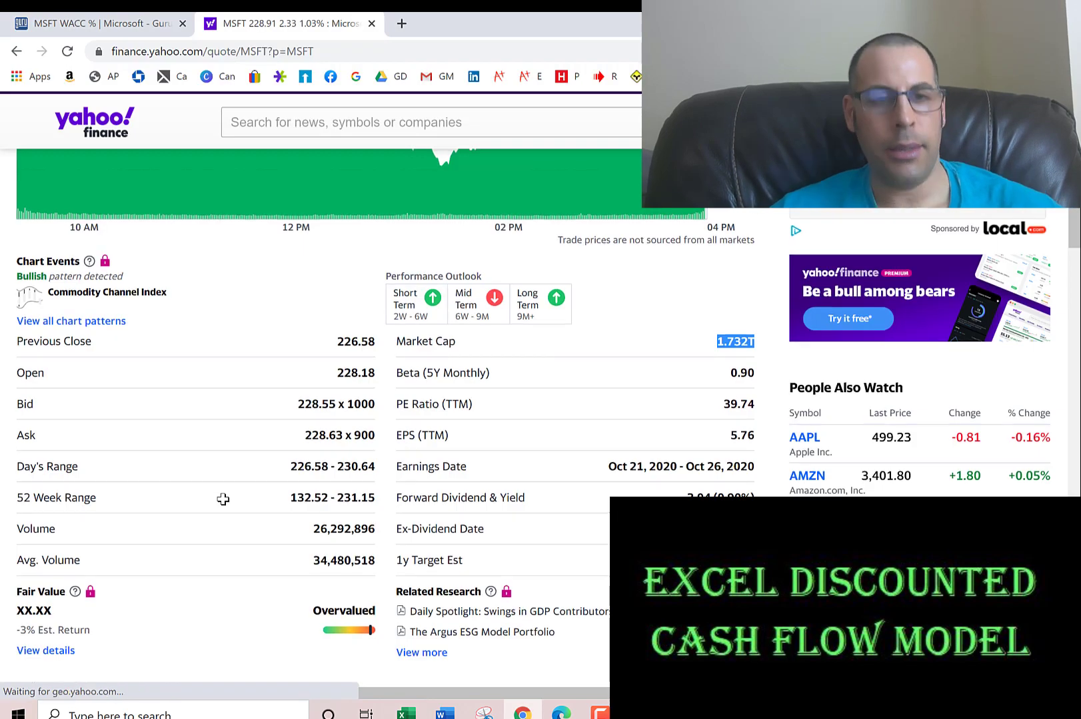
{"action": "scroll", "coordinate": [222, 497], "scroll_direction": "up", "scroll_amount": 4}
{"action": "scroll", "coordinate": [65, 279], "scroll_direction": "up", "scroll_amount": 2}
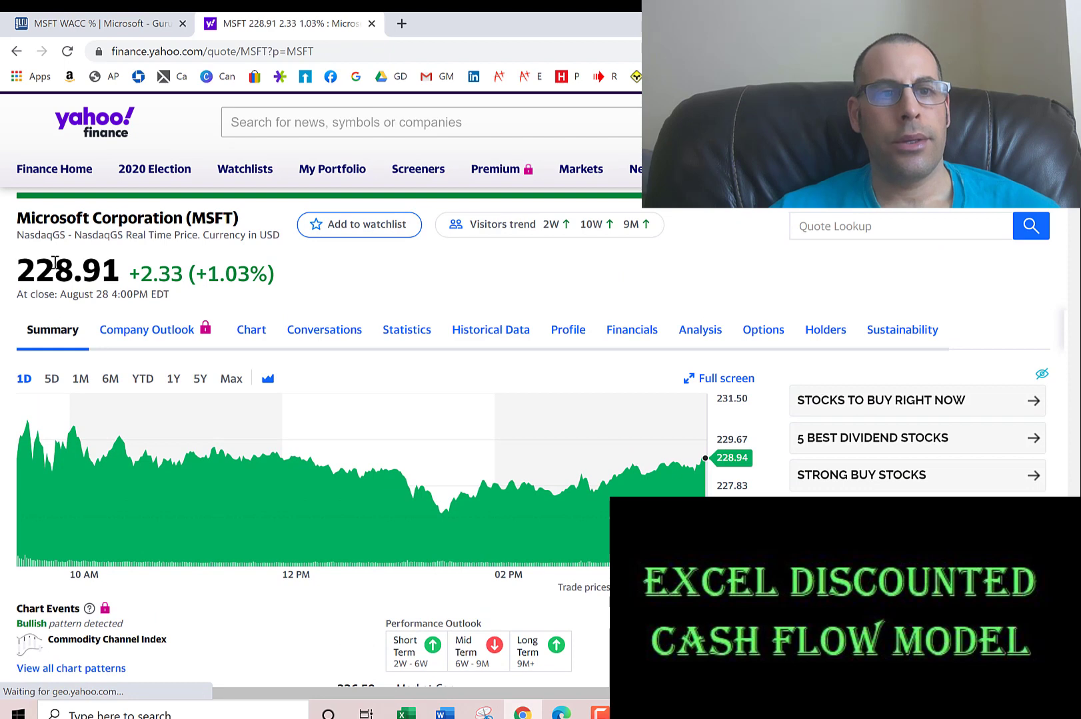
{"action": "double_click", "coordinate": [55, 262]}
{"action": "key", "text": "ctrl+c"}
{"action": "key", "text": "alt+Tab"}
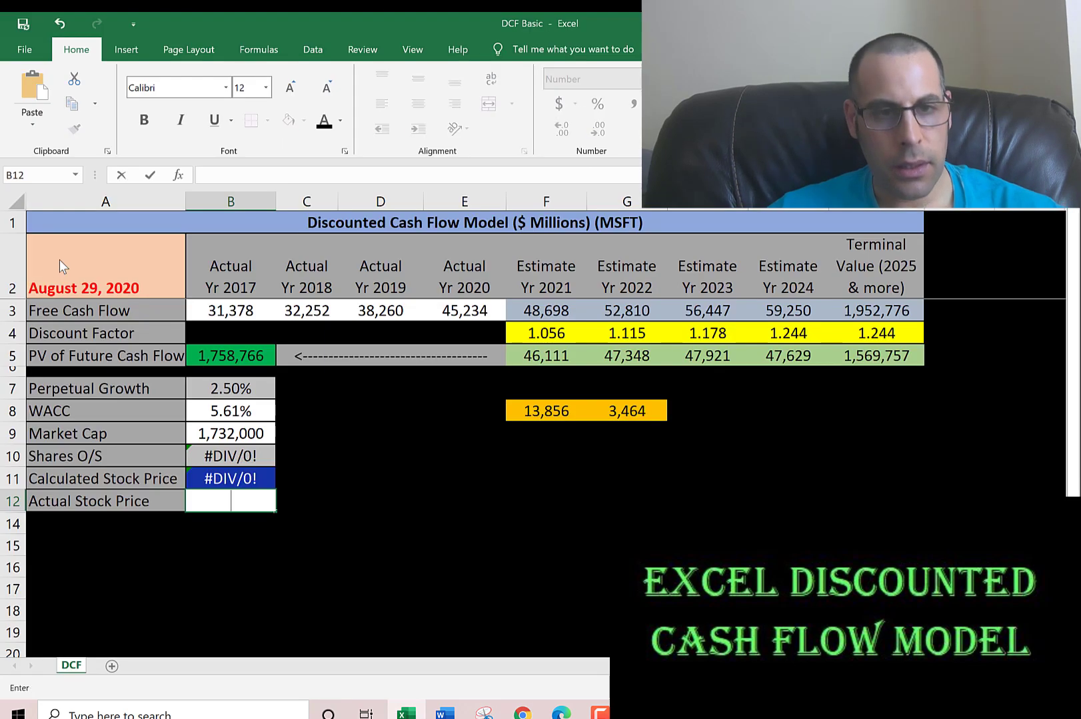
Paste the 228.91 actual stock price and check the summed present value in B5
{"action": "key", "text": "ctrl+v"}
{"action": "key", "text": "Return"}
{"action": "key", "text": "Up"}
{"action": "key", "text": "Up"}
{"action": "key", "text": "Up"}
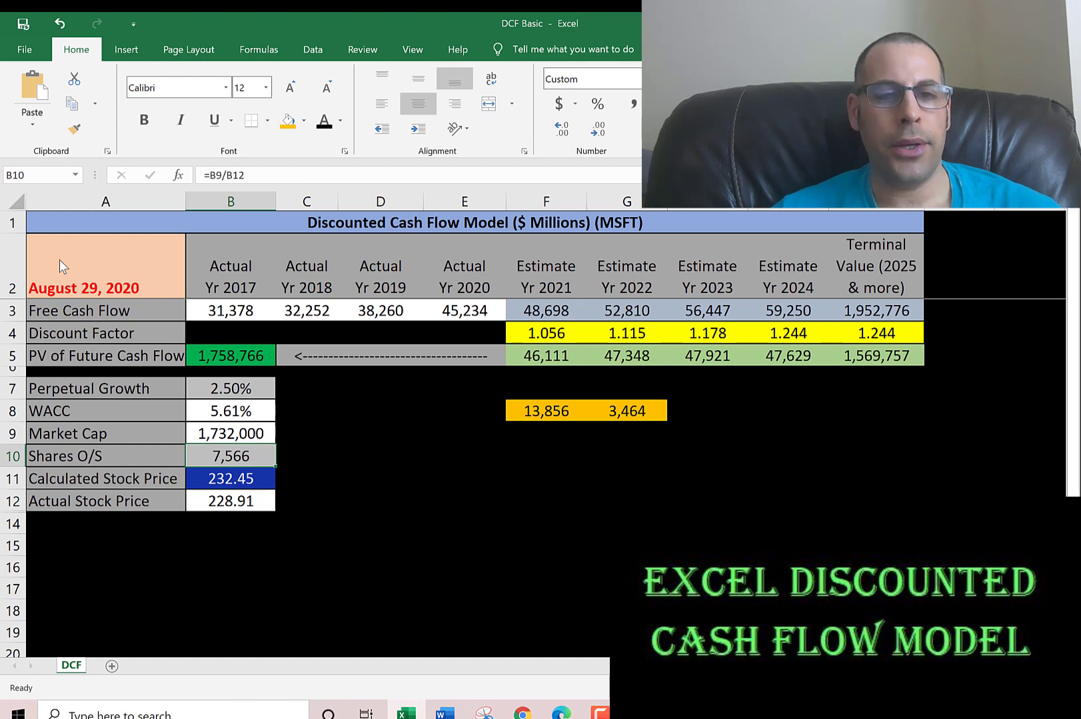
{"action": "key", "text": "Up"}
{"action": "key", "text": "Up"}
{"action": "key", "text": "Up"}
{"action": "key", "text": "Up"}
{"action": "key", "text": "Up"}
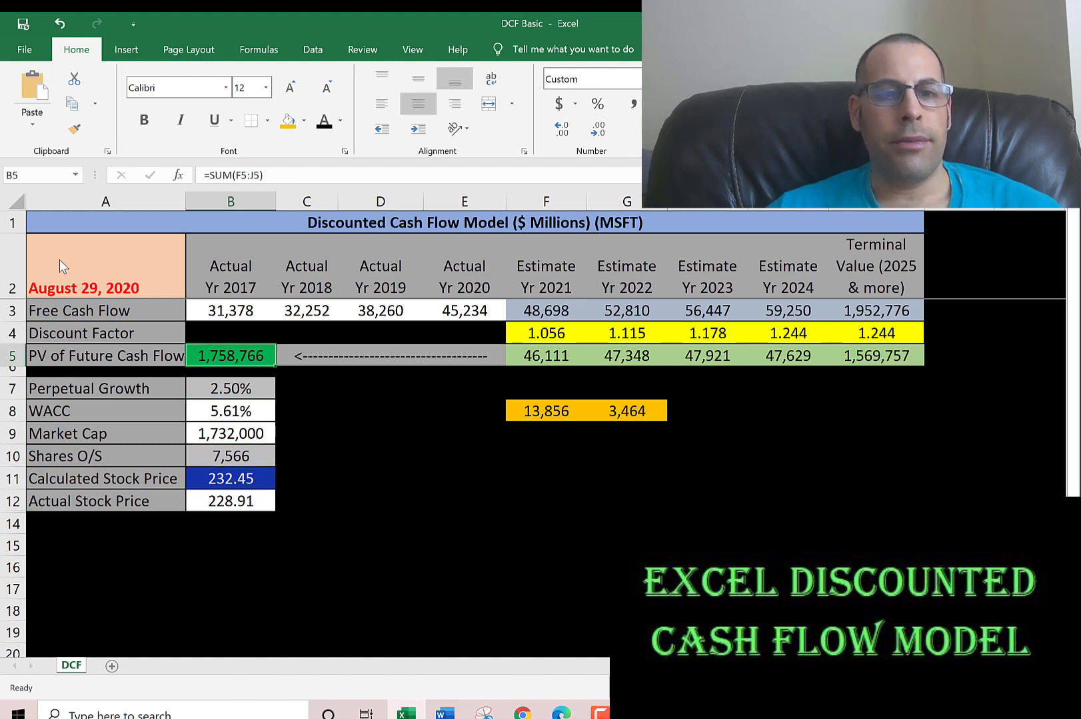
{"action": "key", "text": "Right"}
{"action": "key", "text": "Right"}
{"action": "key", "text": "Right"}
{"action": "key", "text": "Left"}
{"action": "key", "text": "Left"}
{"action": "key", "text": "Left"}
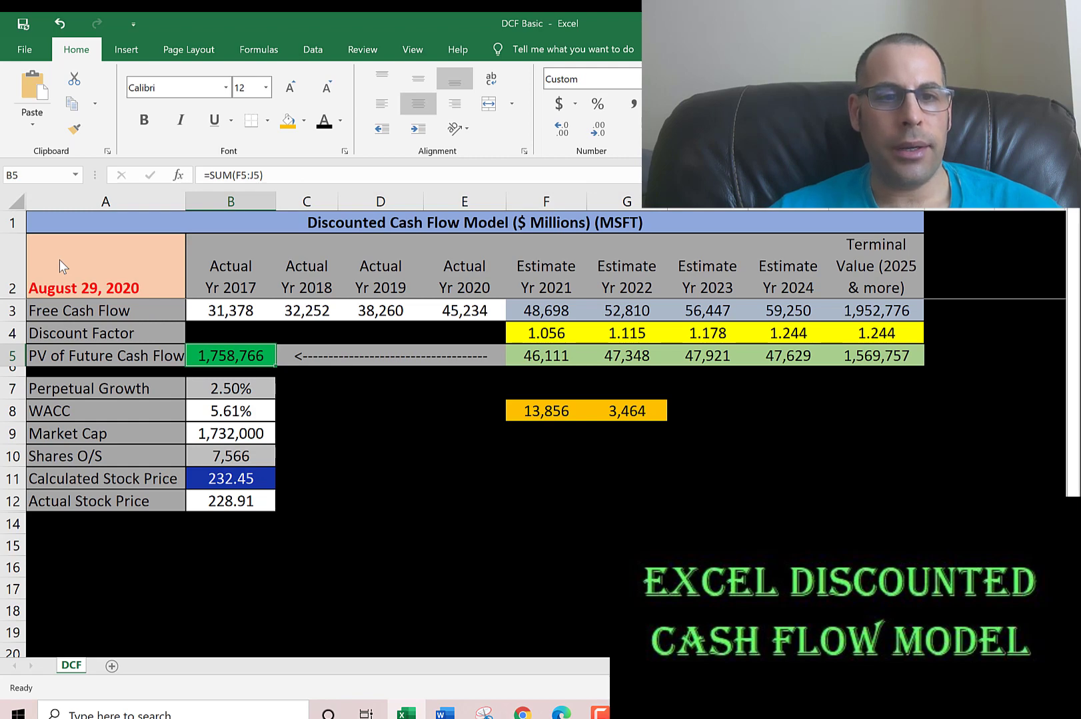
Compare the 7,566 shares outstanding and 232.45 calculated price with the 228.91 actual price
{"action": "key", "text": "Down"}
{"action": "key", "text": "Down"}
{"action": "key", "text": "Down"}
{"action": "key", "text": "Down"}
{"action": "key", "text": "Down"}
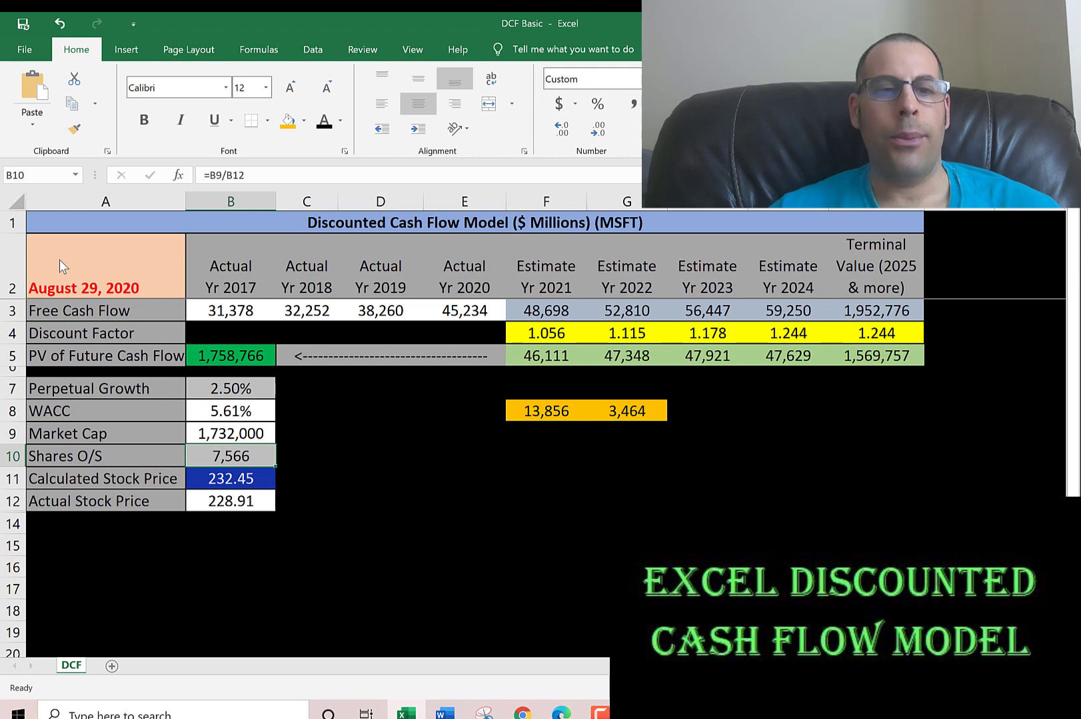
{"action": "key", "text": "Down"}
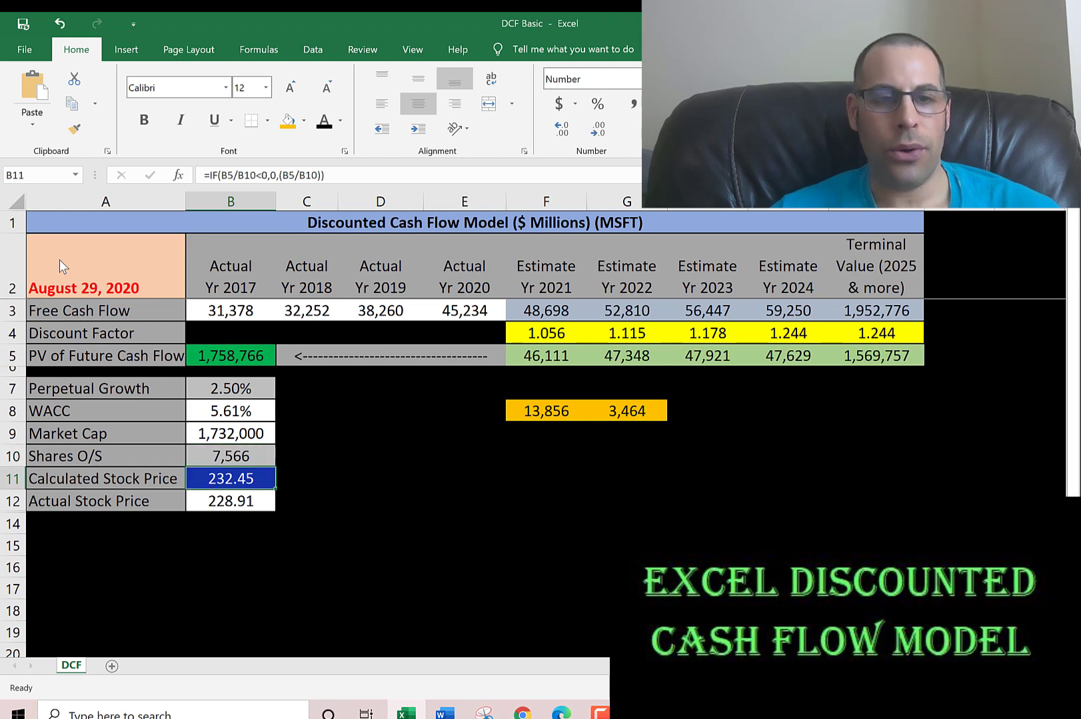
{"action": "key", "text": "Down"}
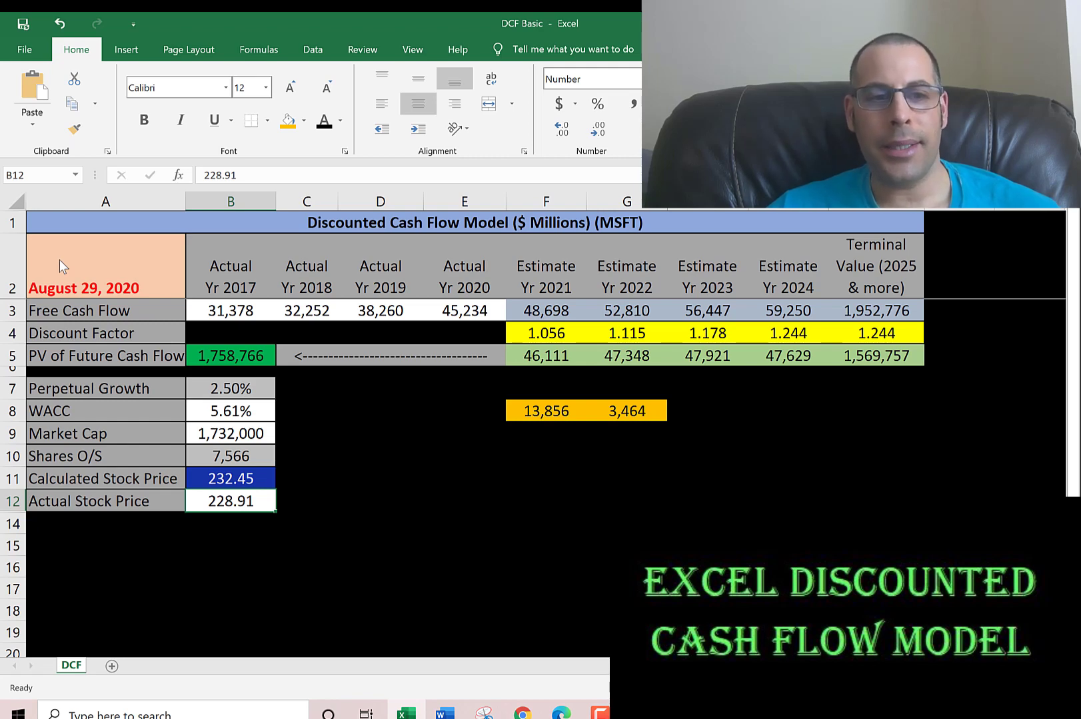
{"action": "key", "text": "Up"}
{"action": "key", "text": "Up"}
{"action": "key", "text": "Down"}
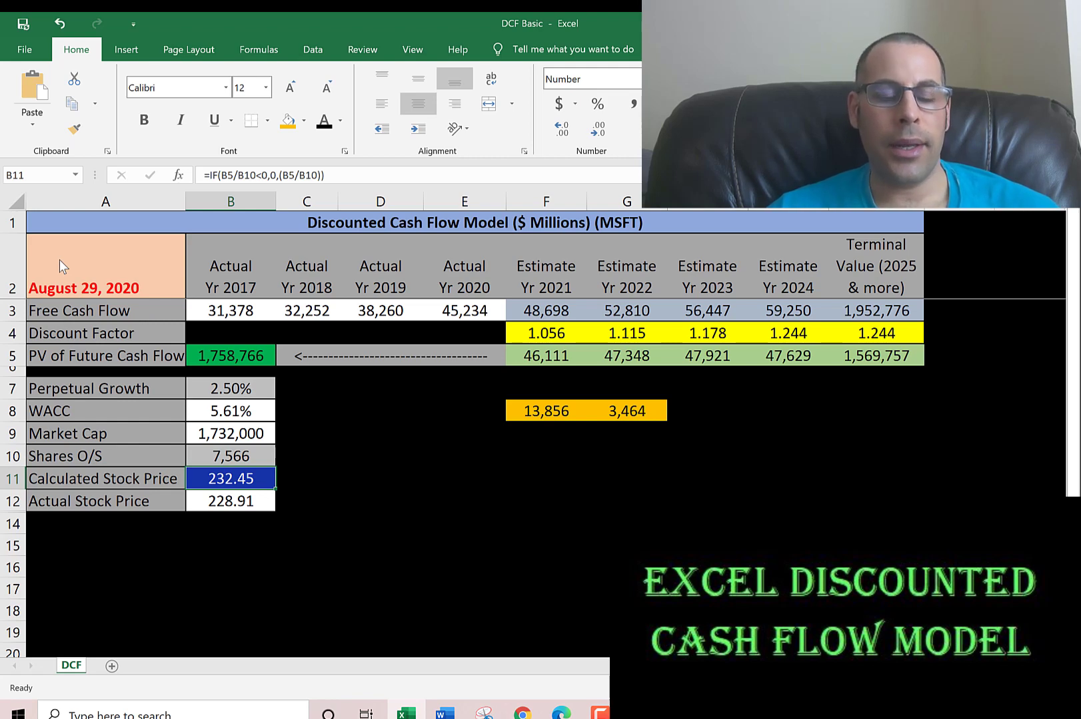
{"action": "key", "text": "Down"}
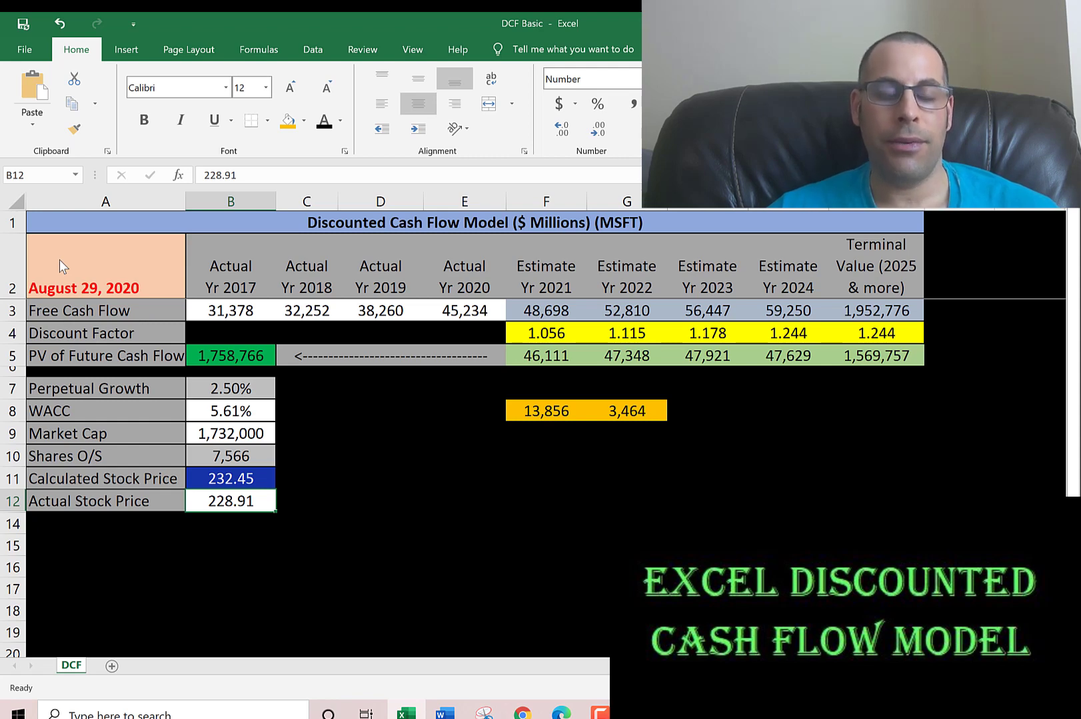
{"action": "key", "text": "ctrl+Home"}
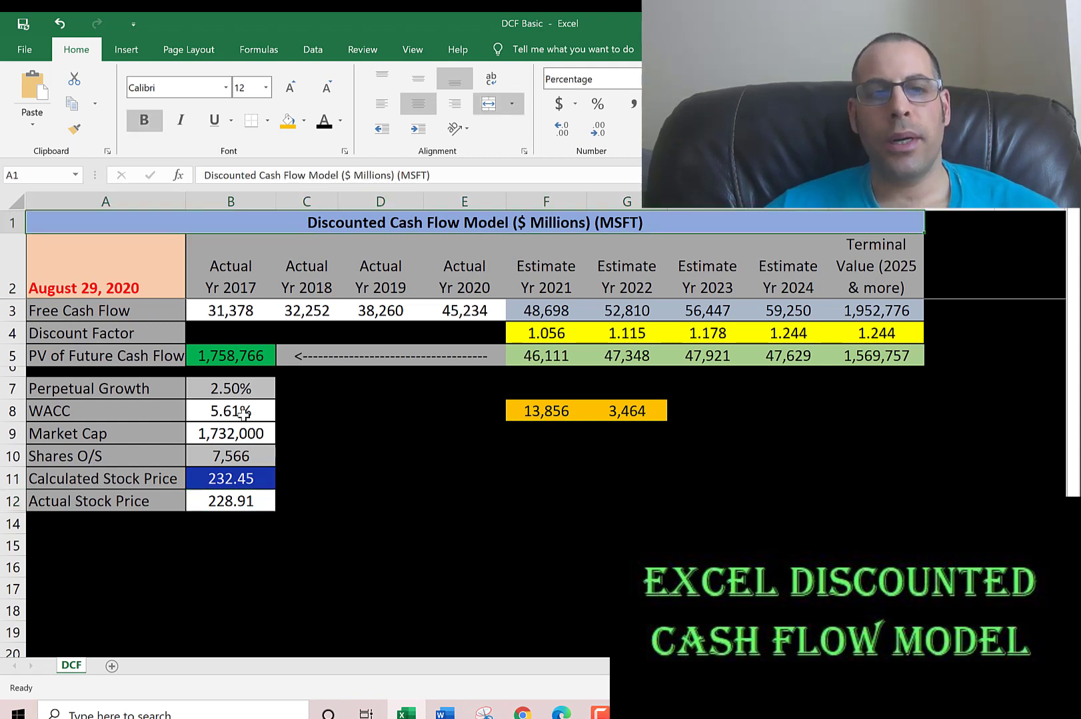
{"action": "left_click", "coordinate": [240, 308]}
{"action": "left_click", "coordinate": [303, 308]}
{"action": "left_click", "coordinate": [370, 308]}
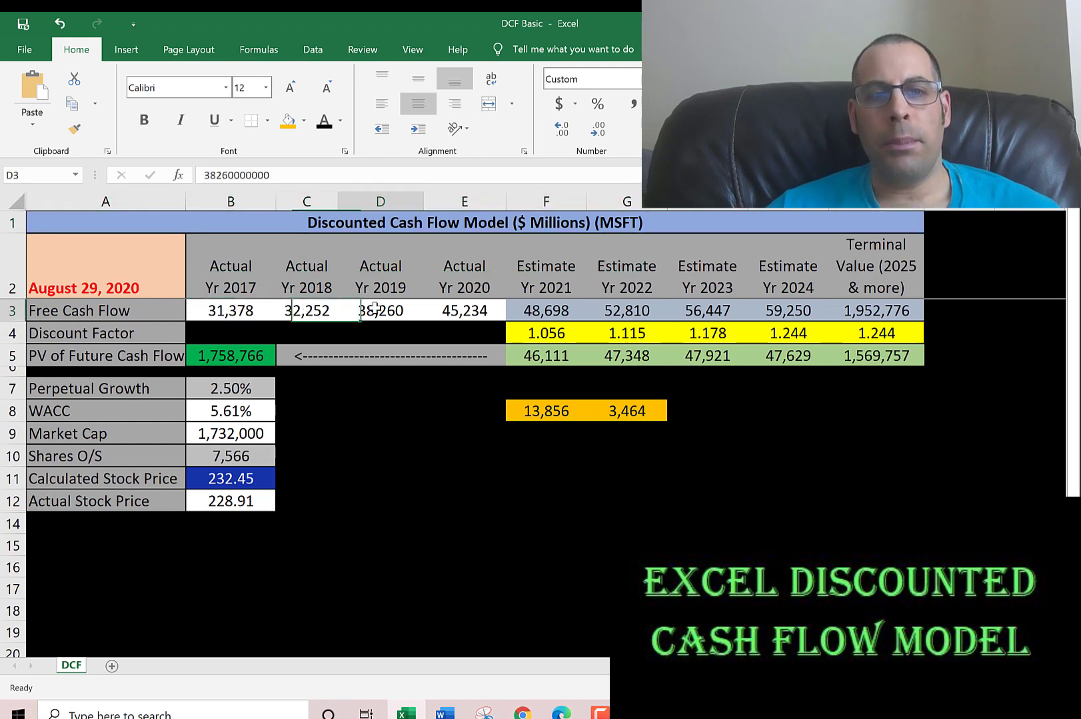
{"action": "left_click", "coordinate": [448, 310]}
{"action": "left_click", "coordinate": [396, 311]}
{"action": "left_click", "coordinate": [230, 311]}
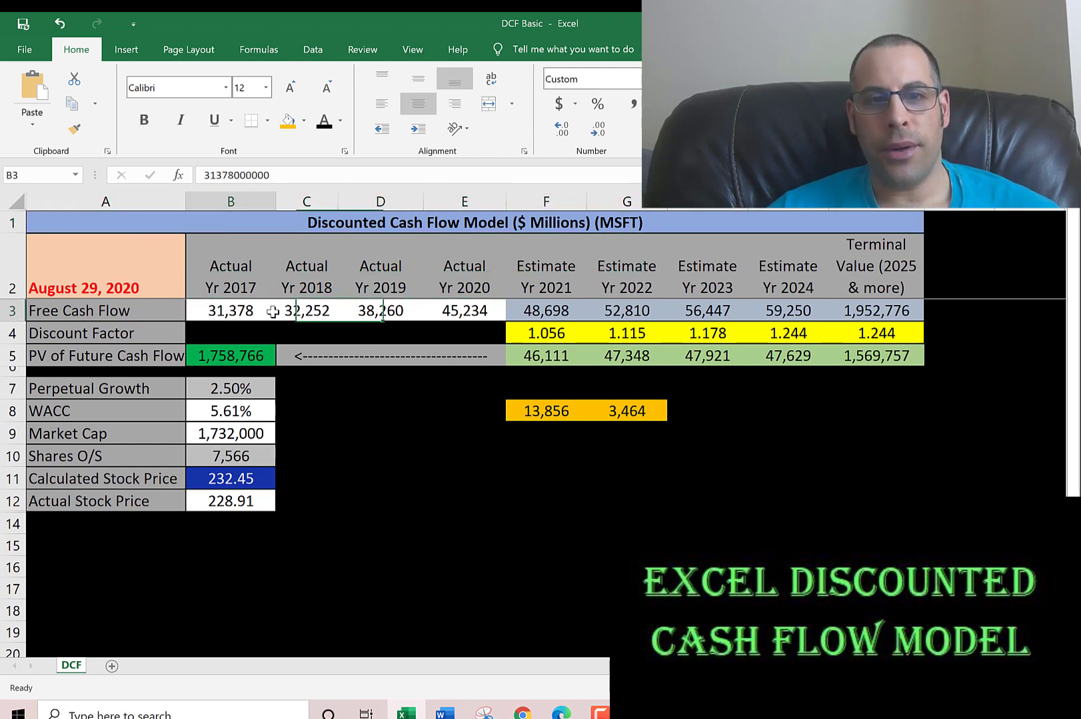
{"action": "left_click", "coordinate": [296, 310]}
{"action": "left_click", "coordinate": [457, 312]}
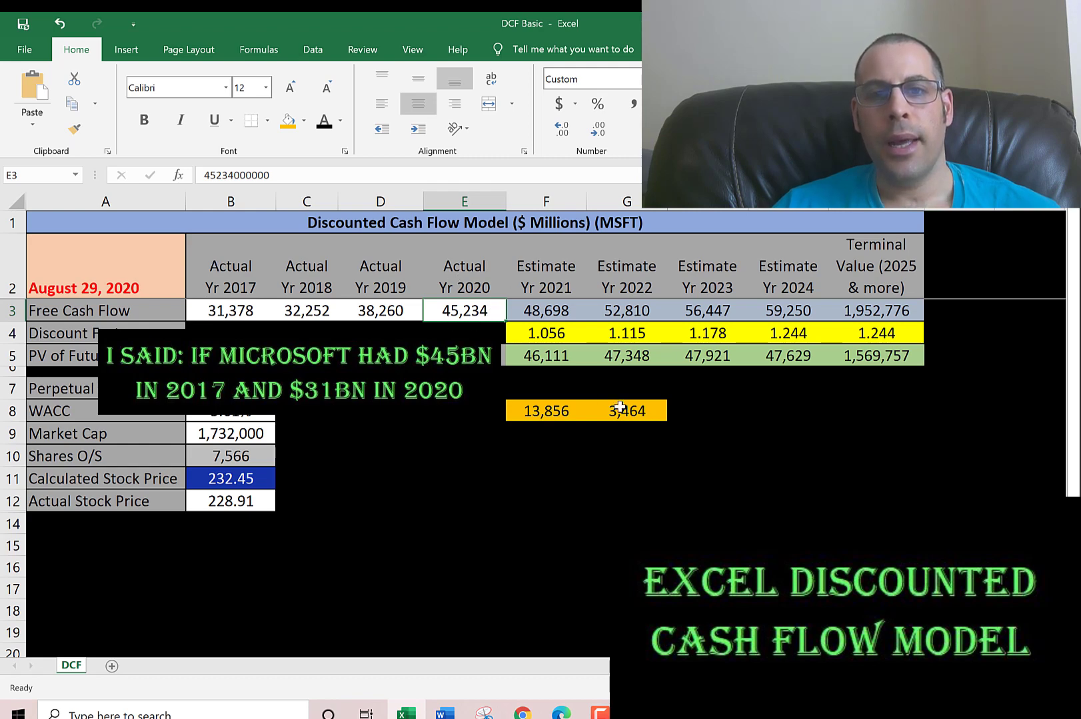
{"action": "left_click", "coordinate": [638, 418]}
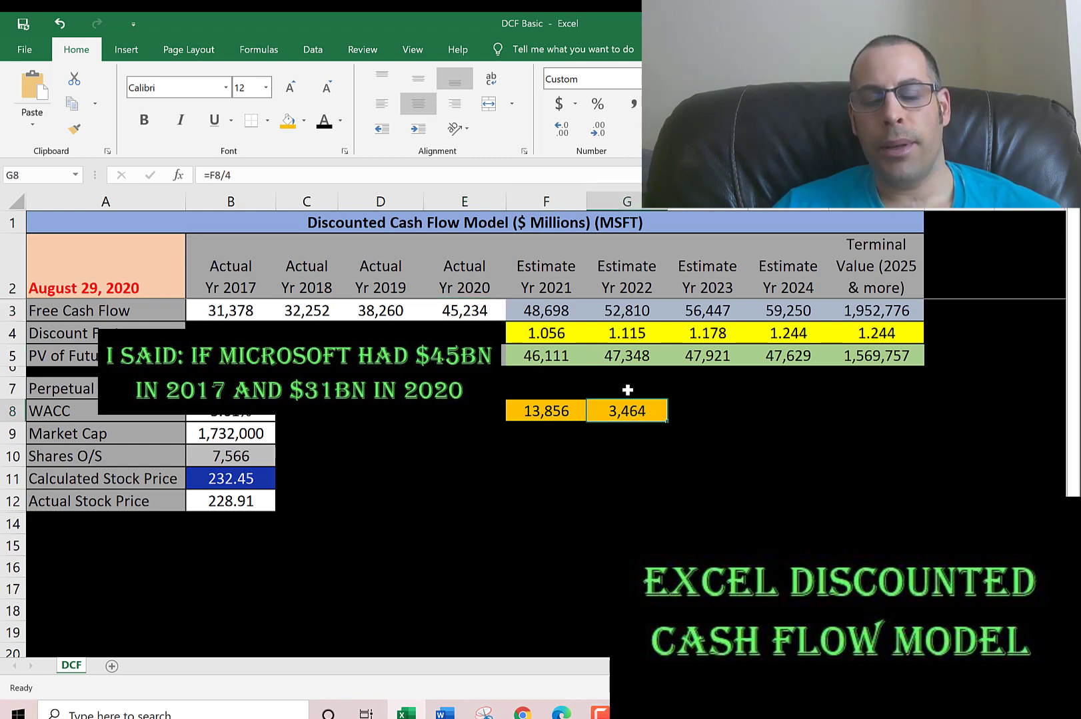
{"action": "left_click", "coordinate": [547, 312]}
{"action": "left_click", "coordinate": [631, 311]}
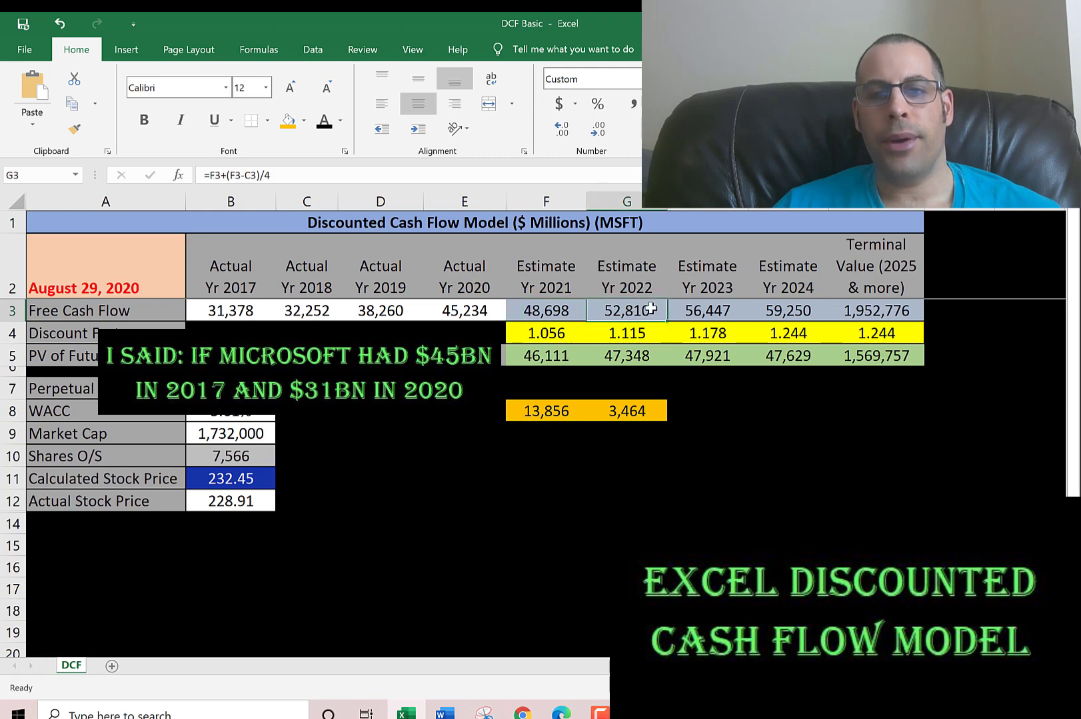
{"action": "left_click", "coordinate": [696, 310]}
{"action": "left_click", "coordinate": [773, 311]}
{"action": "left_click", "coordinate": [850, 314]}
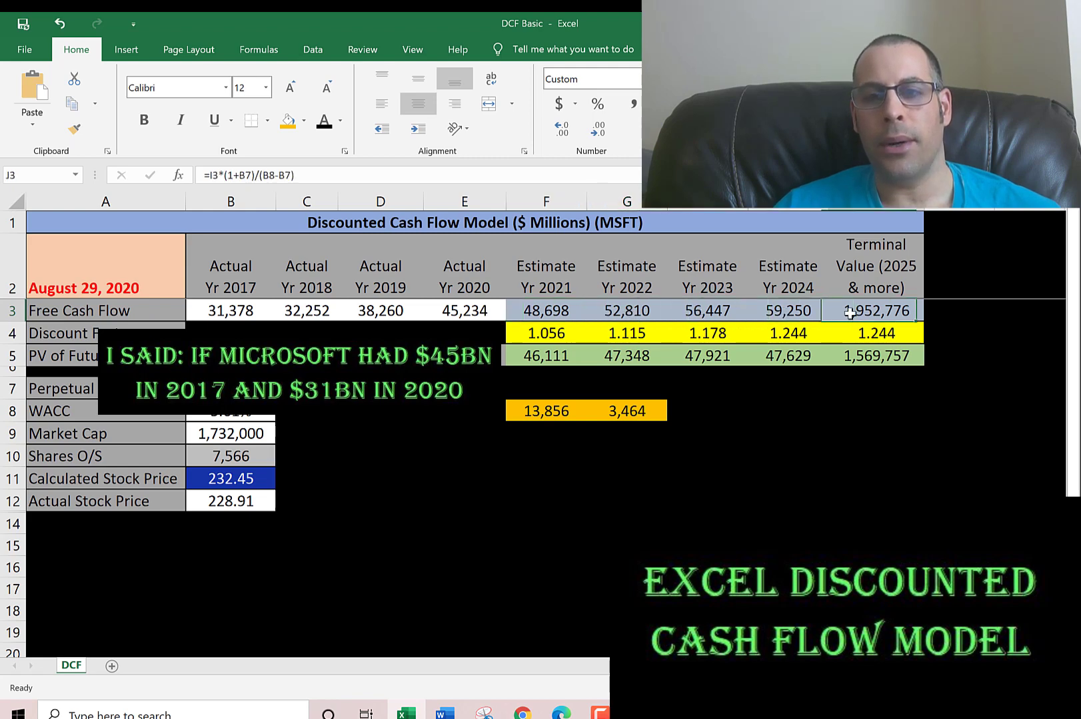
{"action": "left_click", "coordinate": [467, 311]}
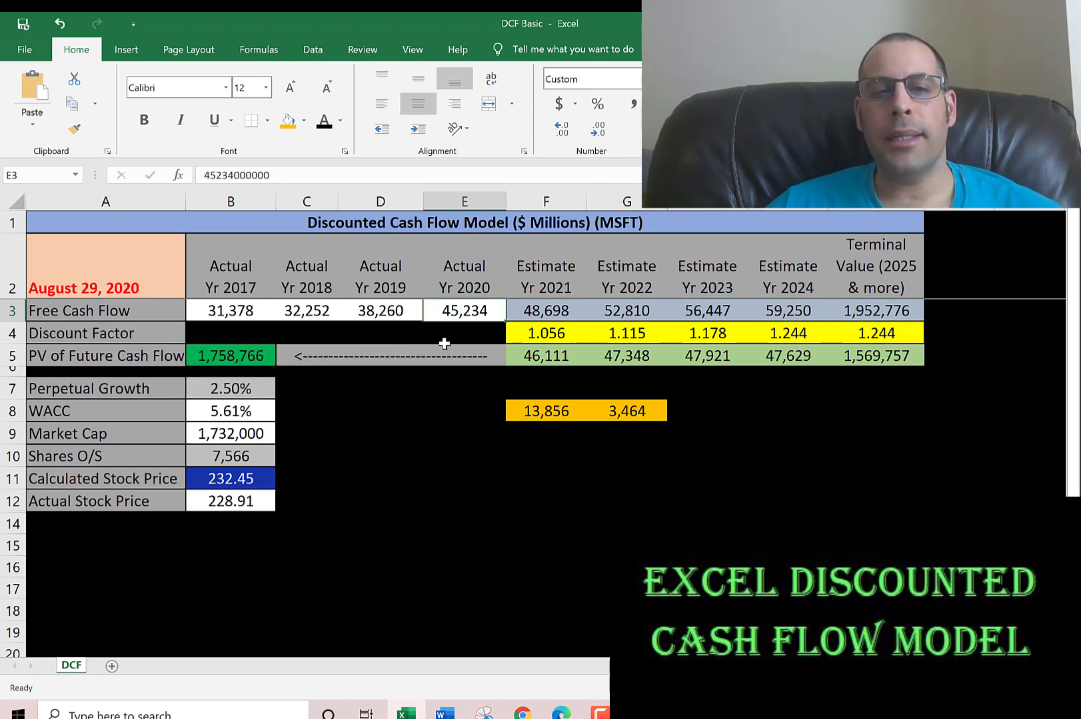